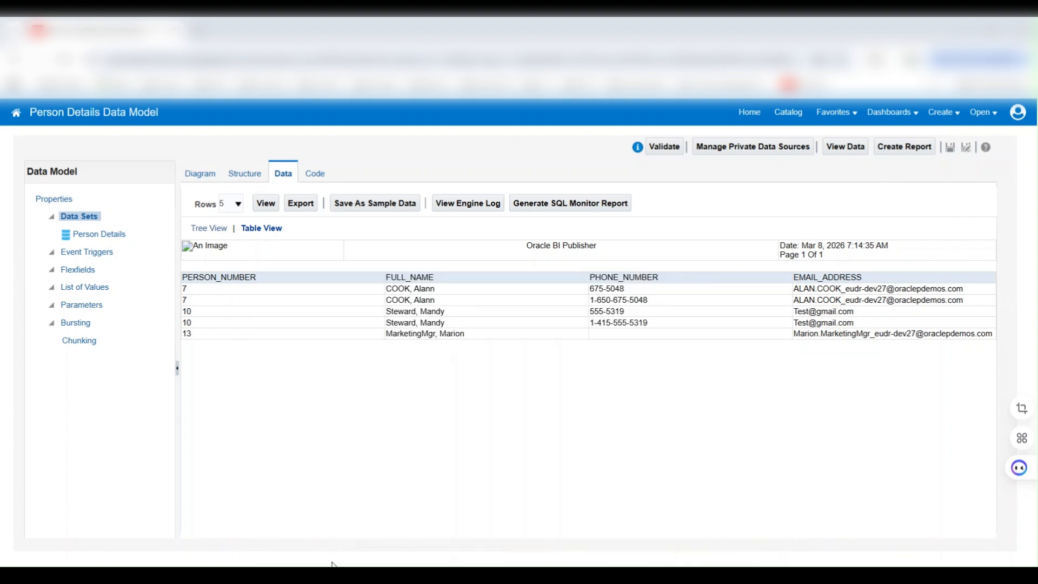
# Find the Samples folder through the Windows search, open it and go into its Excel templates folder.
pyautogui.press('super')
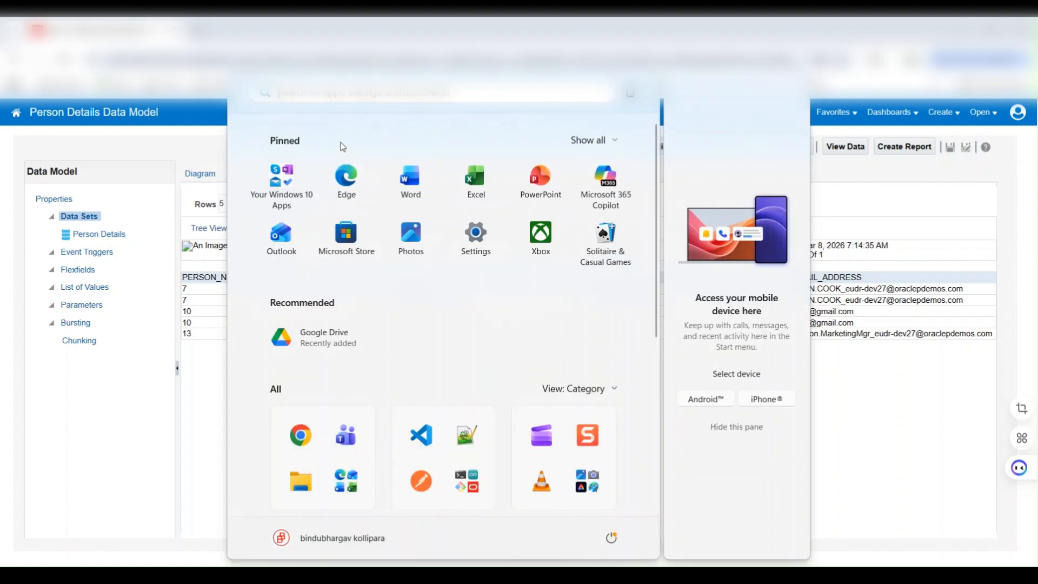
pyautogui.write('samples')
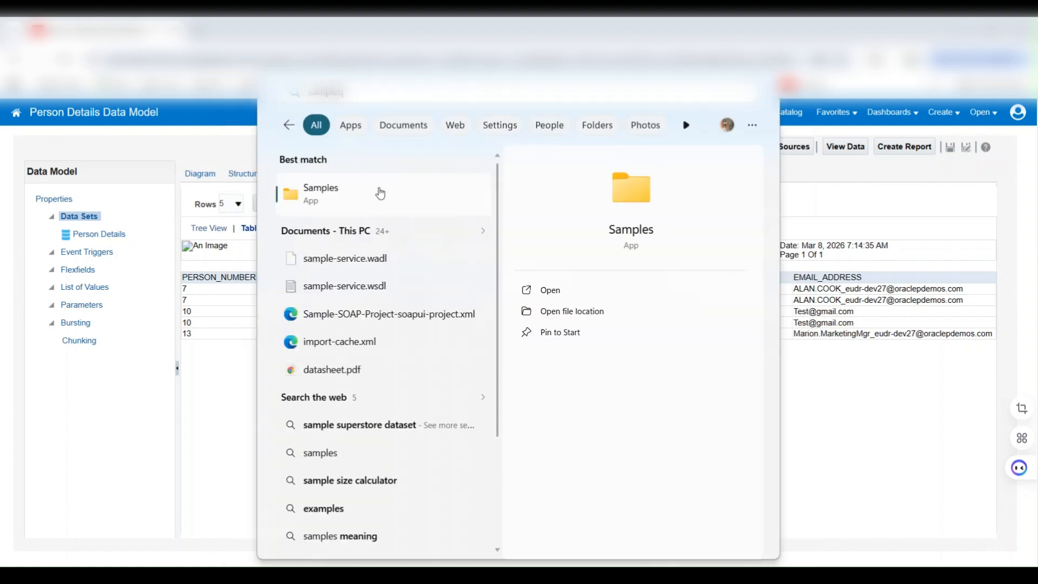
pyautogui.click(318, 196)
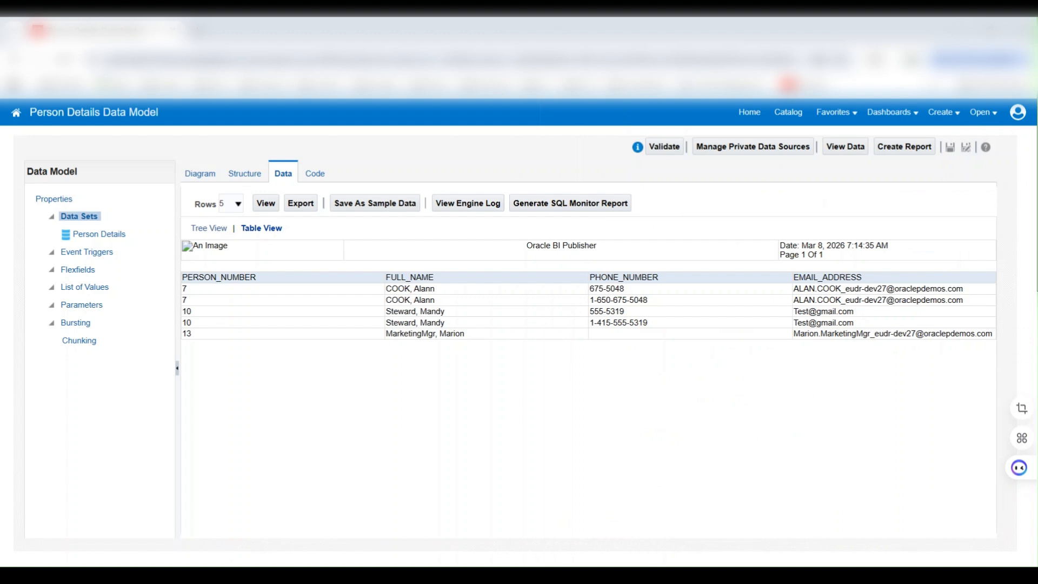
pyautogui.moveTo(1037, 50); pyautogui.dragTo(514, 60)
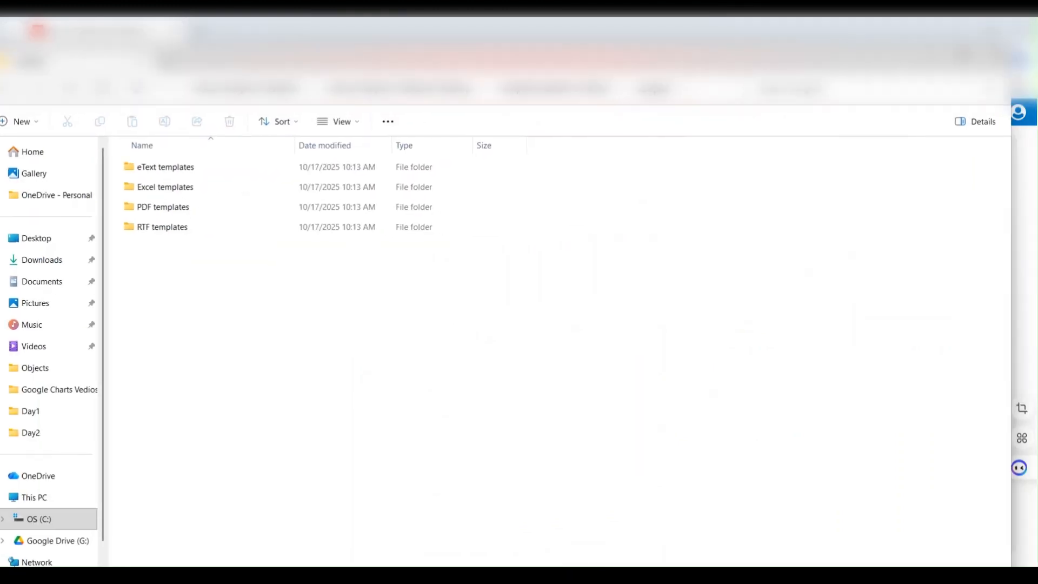
pyautogui.click(965, 57)
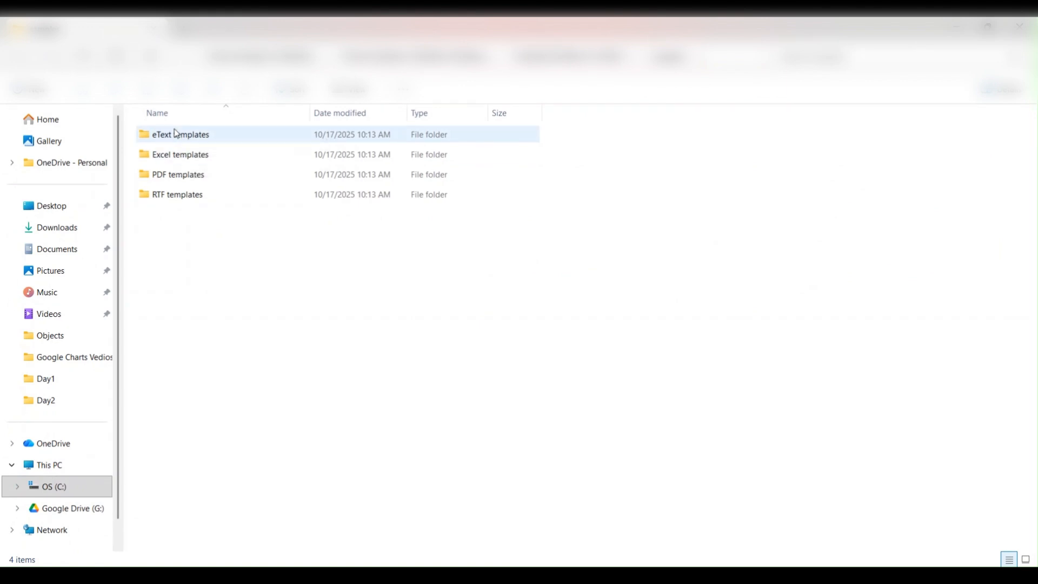
pyautogui.doubleClick(174, 156)
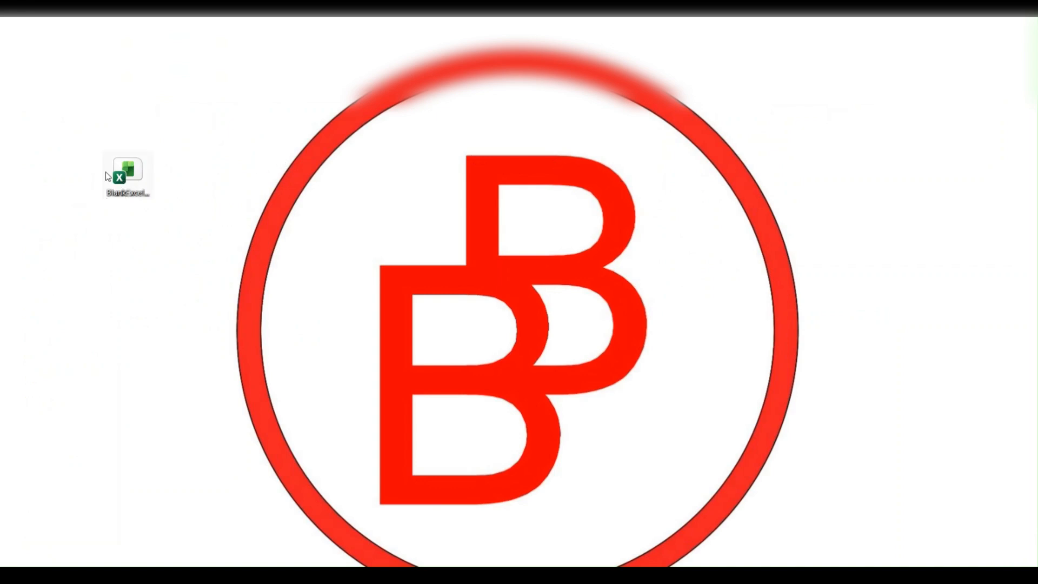
# Open the BlankExcel template from the desktop and review its XDO_METADATA sheet before returning to Sheet1.
pyautogui.doubleClick(126, 178)
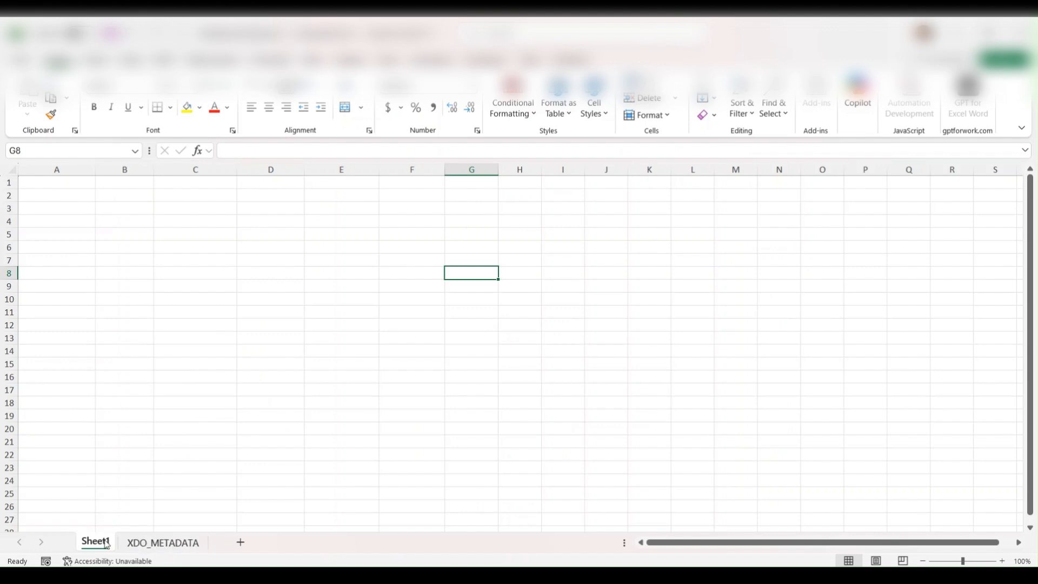
pyautogui.click(135, 543)
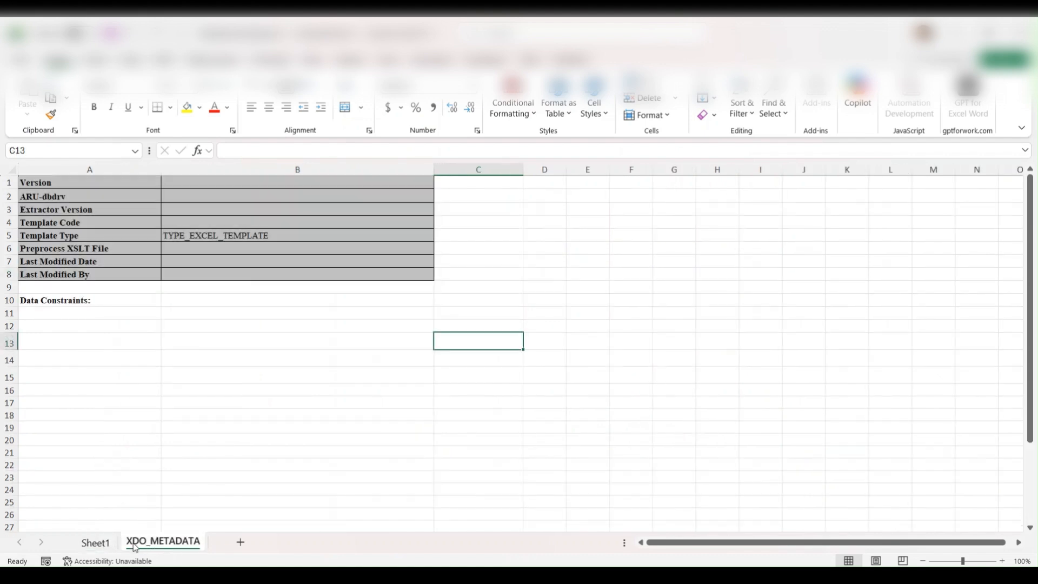
pyautogui.click(125, 314)
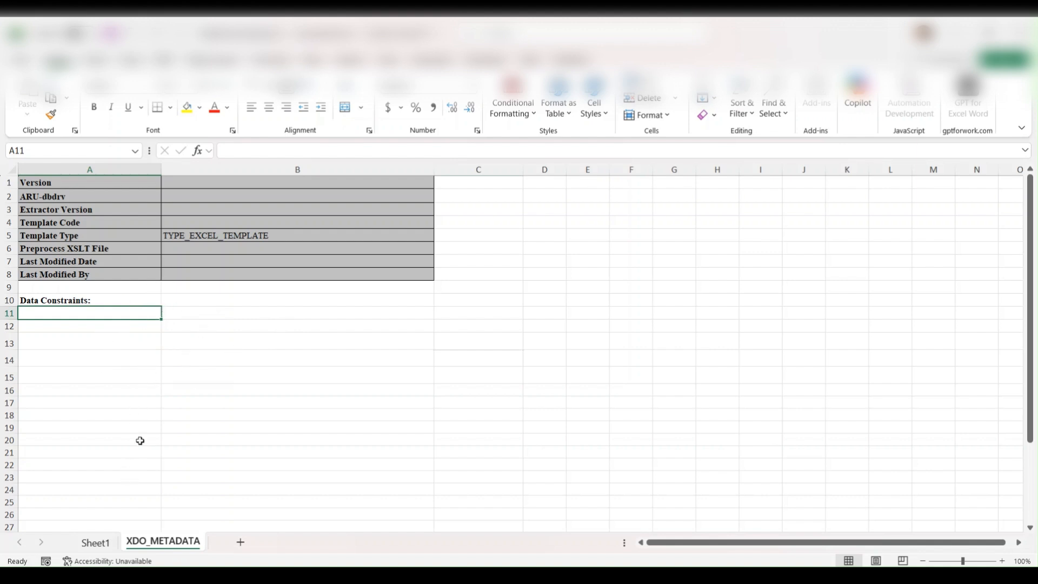
pyautogui.click(97, 543)
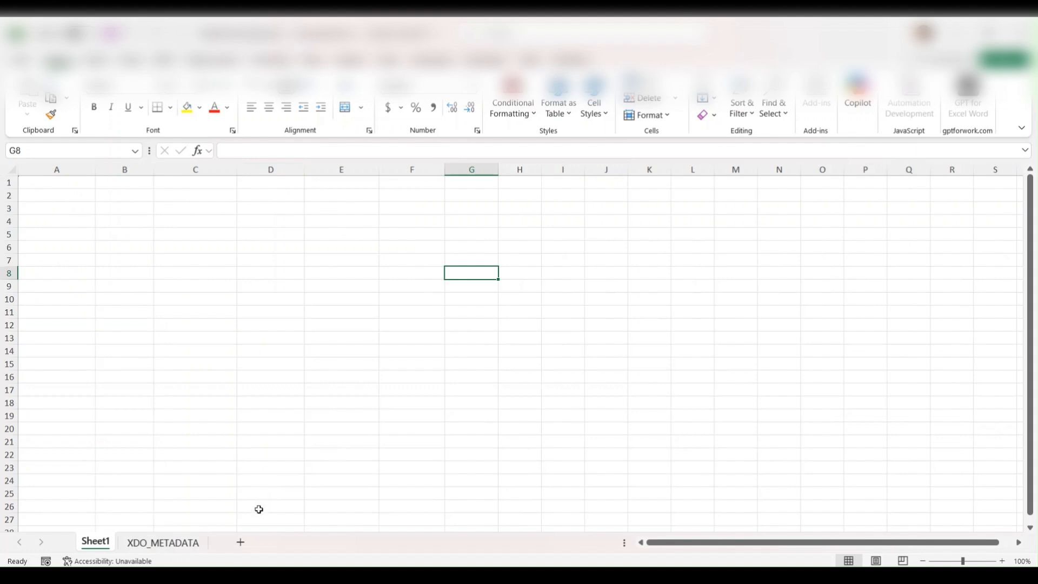
pyautogui.click(243, 542)
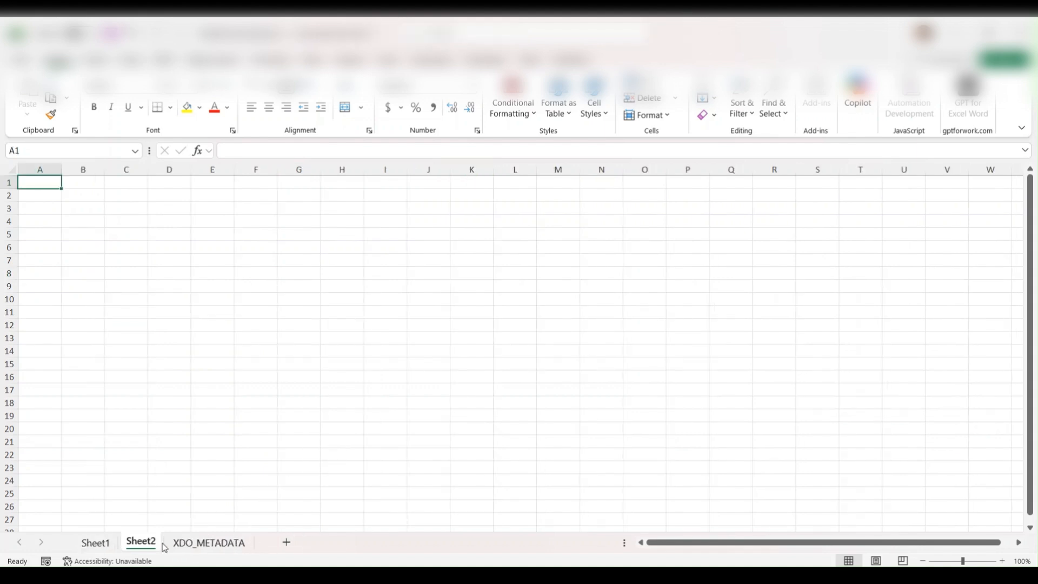
pyautogui.rightClick(139, 547)
pyautogui.click(185, 350)
pyautogui.click(95, 542)
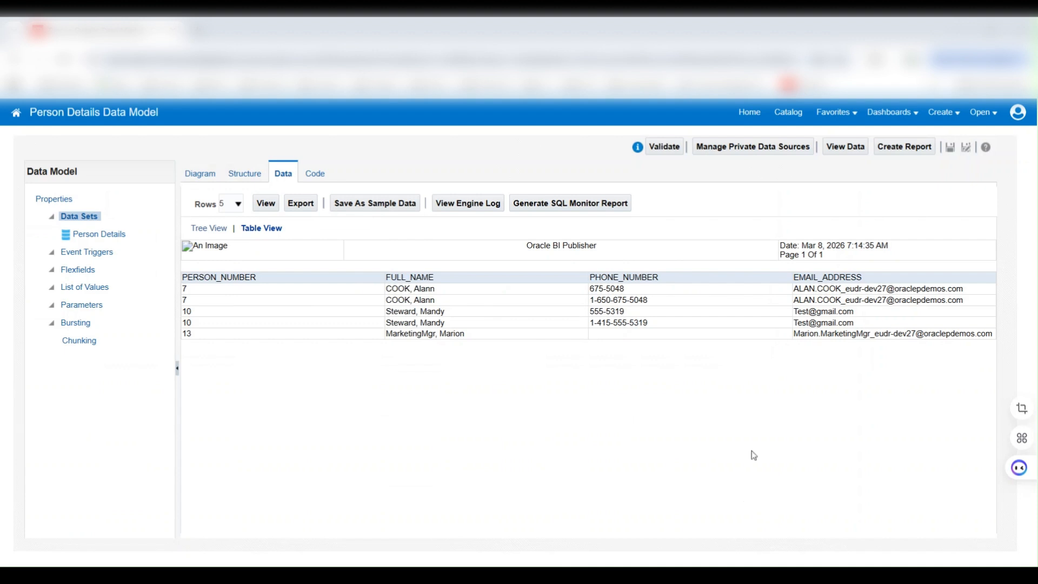
# Enter the column headers "Person Number" in A1 and "Full Name" in B1 of Sheet1.
pyautogui.moveTo(714, 574)
pyautogui.click(743, 496)
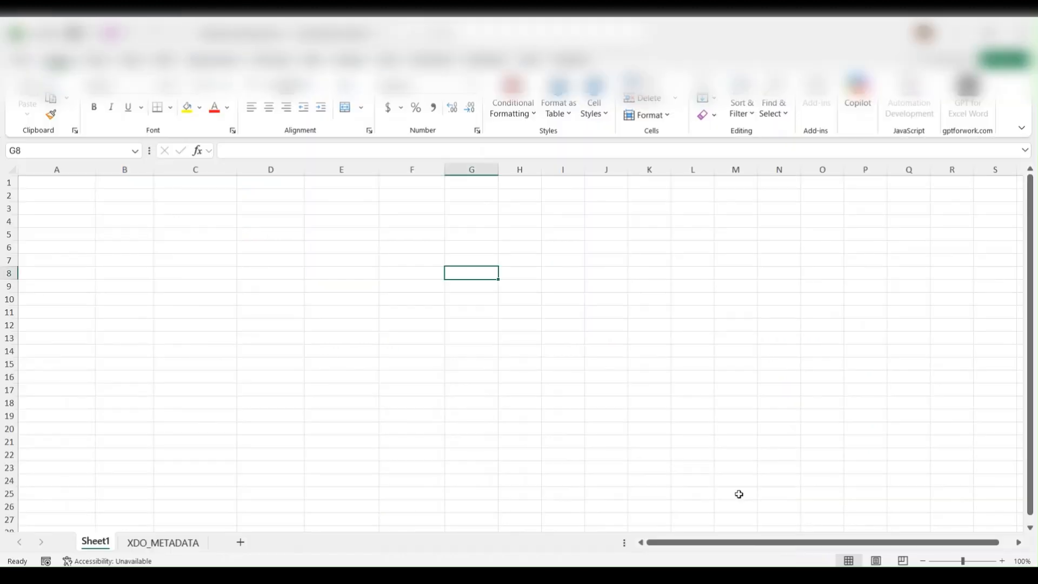
pyautogui.click(62, 183)
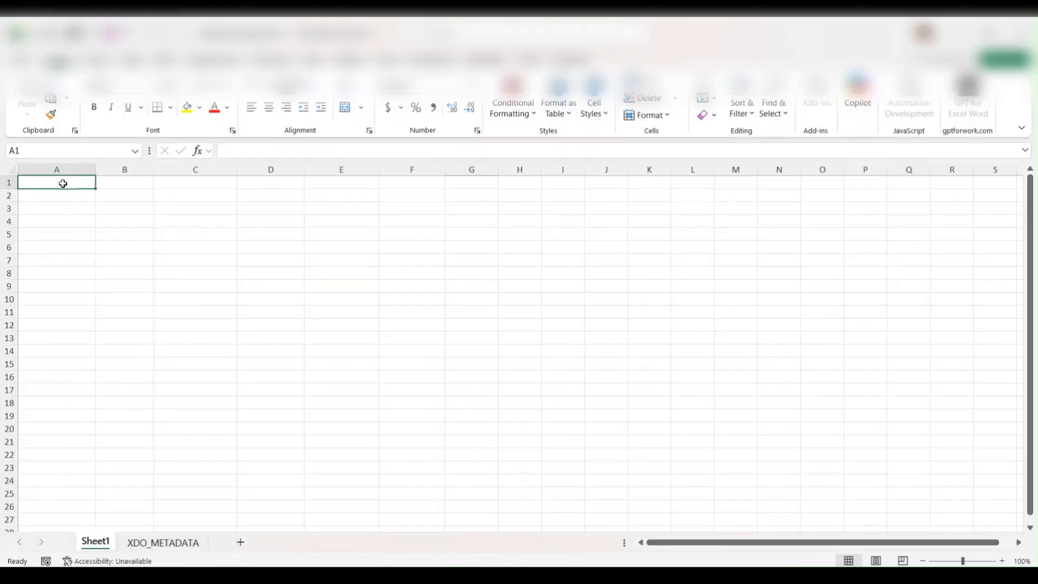
pyautogui.write('Person Number')
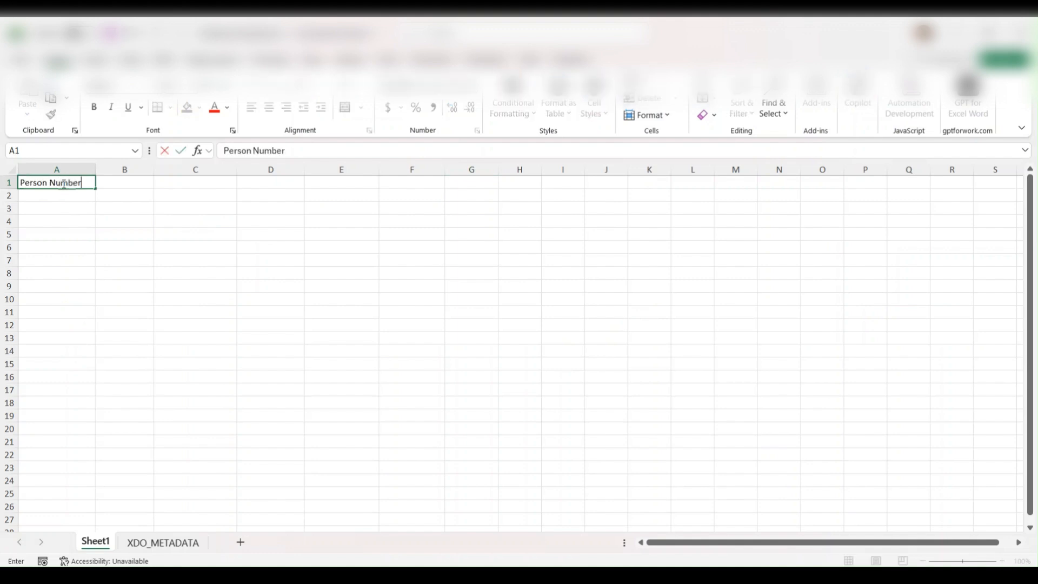
pyautogui.press('Tab')
pyautogui.write('Full Name')
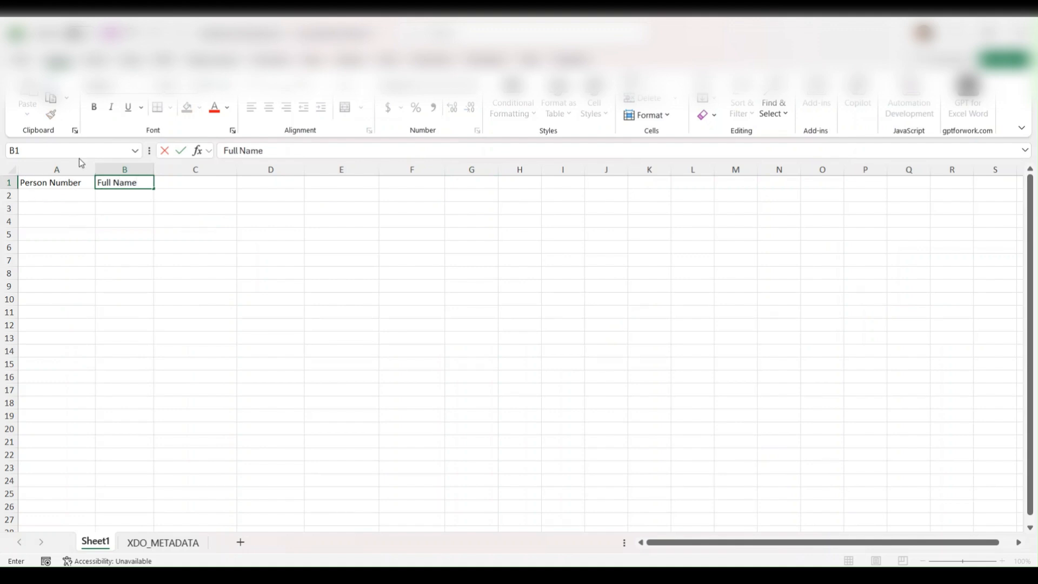
# Enter the column headers "Phone Number" in C1 and "Email Address" in D1.
pyautogui.click(76, 185)
pyautogui.click(120, 182)
pyautogui.click(168, 182)
pyautogui.write('Phone Number')
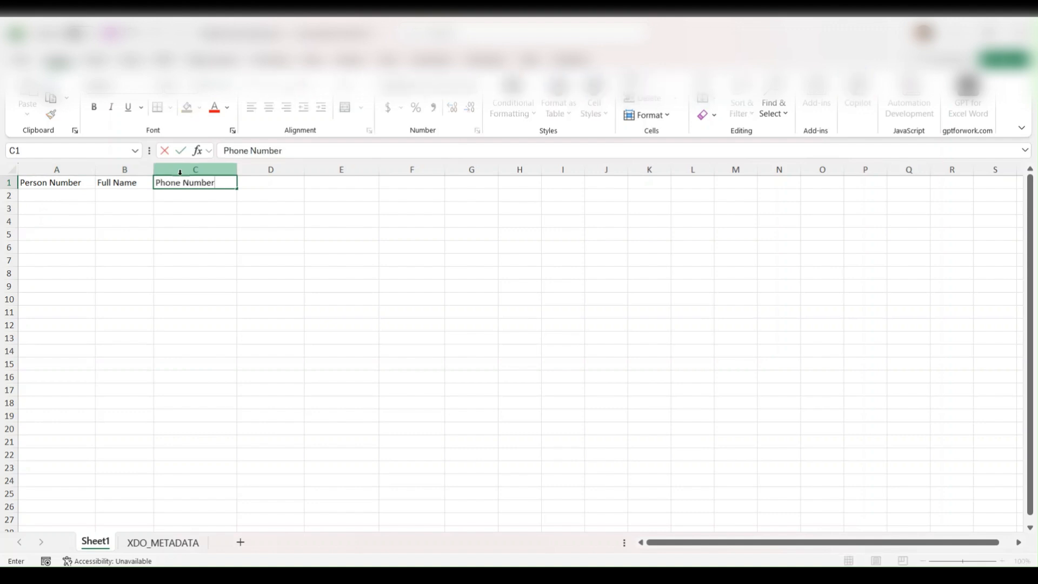
pyautogui.press('Tab')
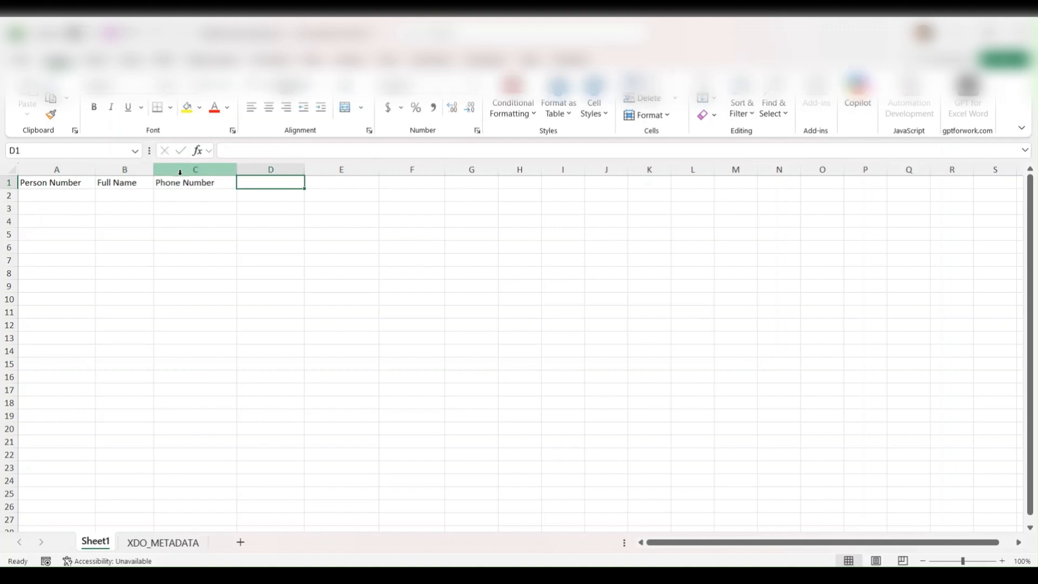
pyautogui.write('Email Ad')
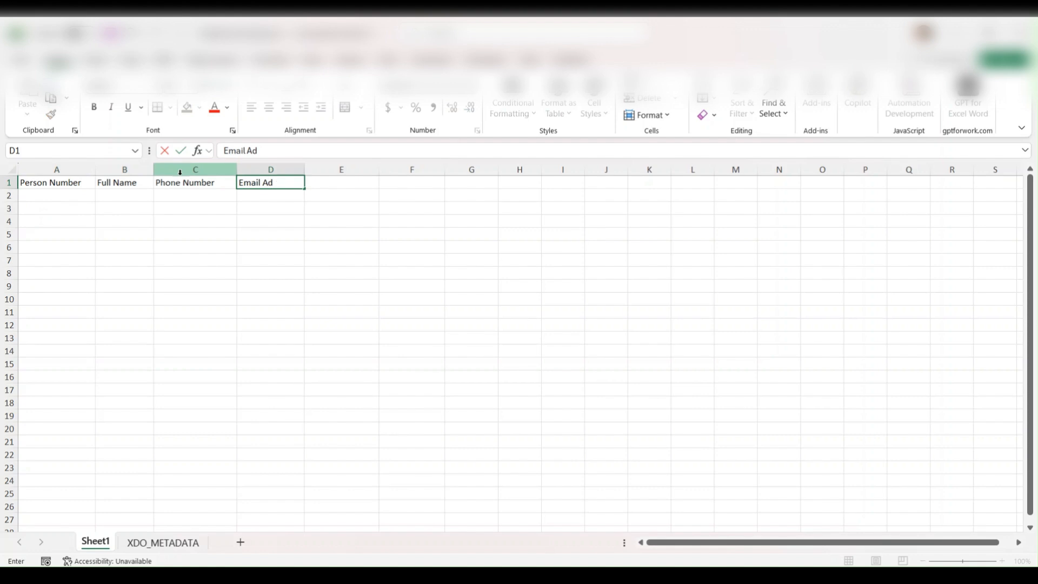
pyautogui.write('dress')
pyautogui.press('Return')
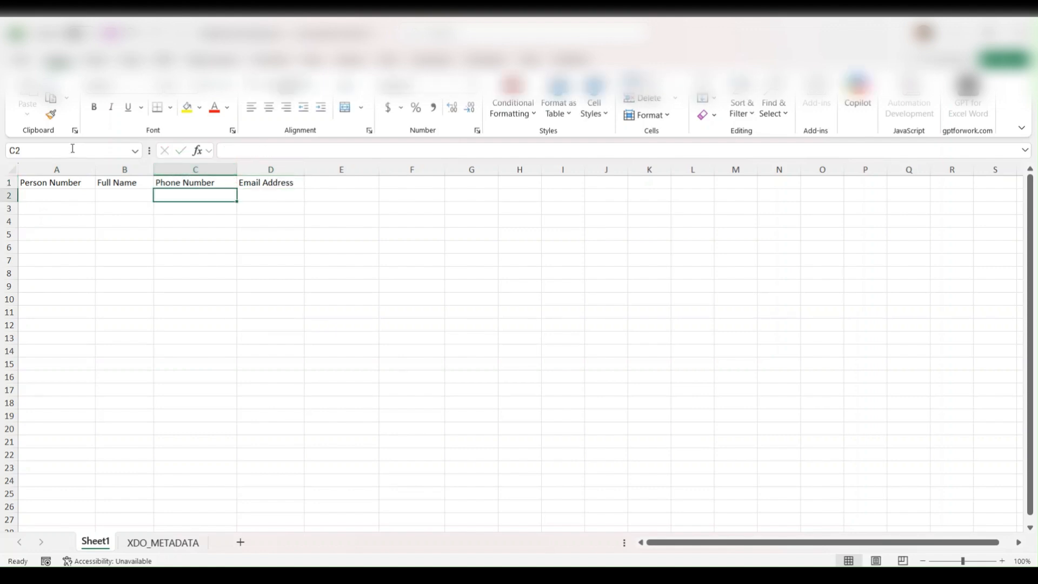
# Give the header cells A1:D1 a standard blue fill and white font colour.
pyautogui.moveTo(58, 180); pyautogui.dragTo(292, 185)
pyautogui.click(200, 107)
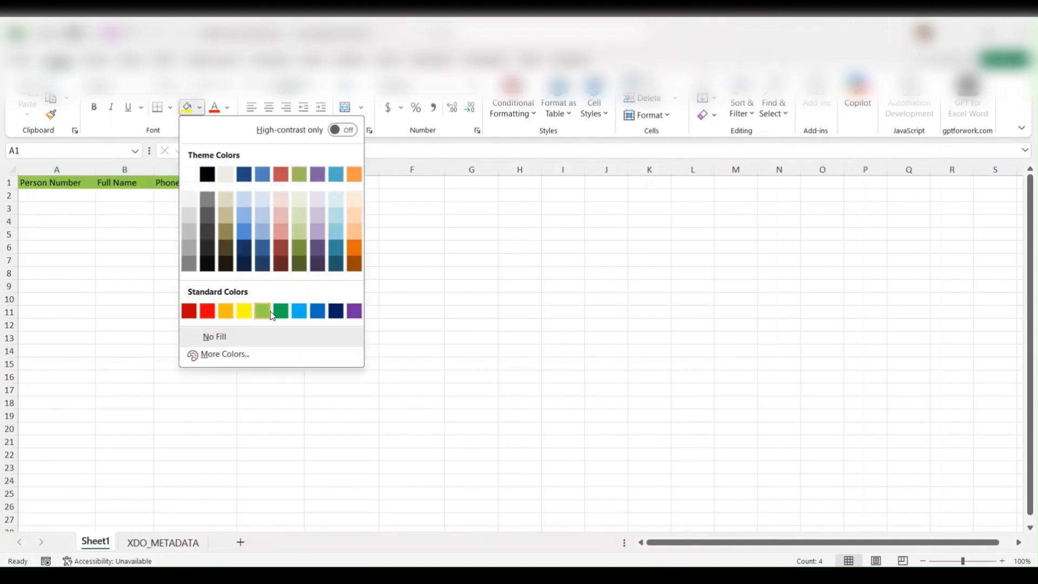
pyautogui.click(317, 310)
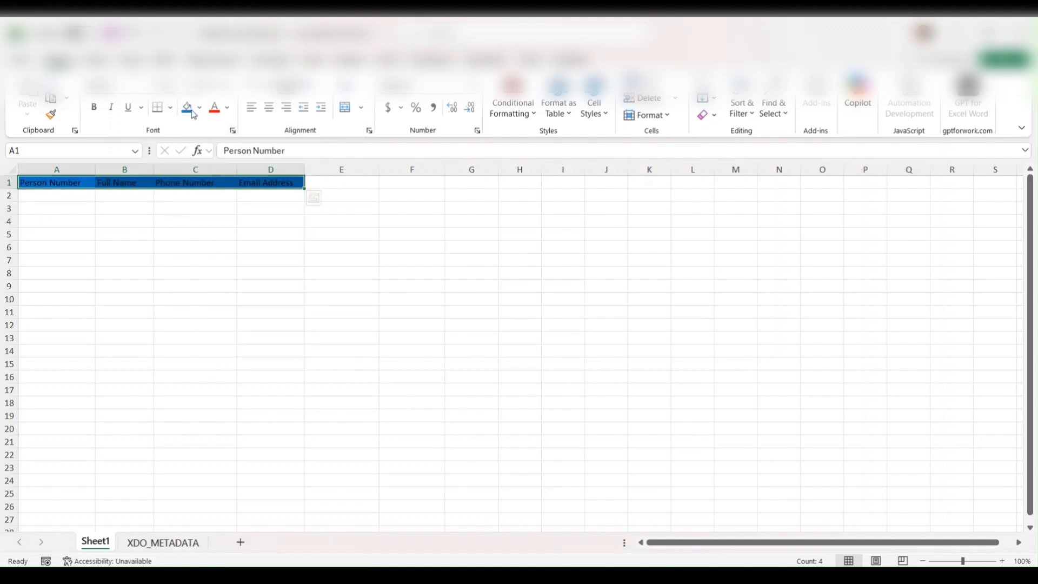
pyautogui.click(227, 108)
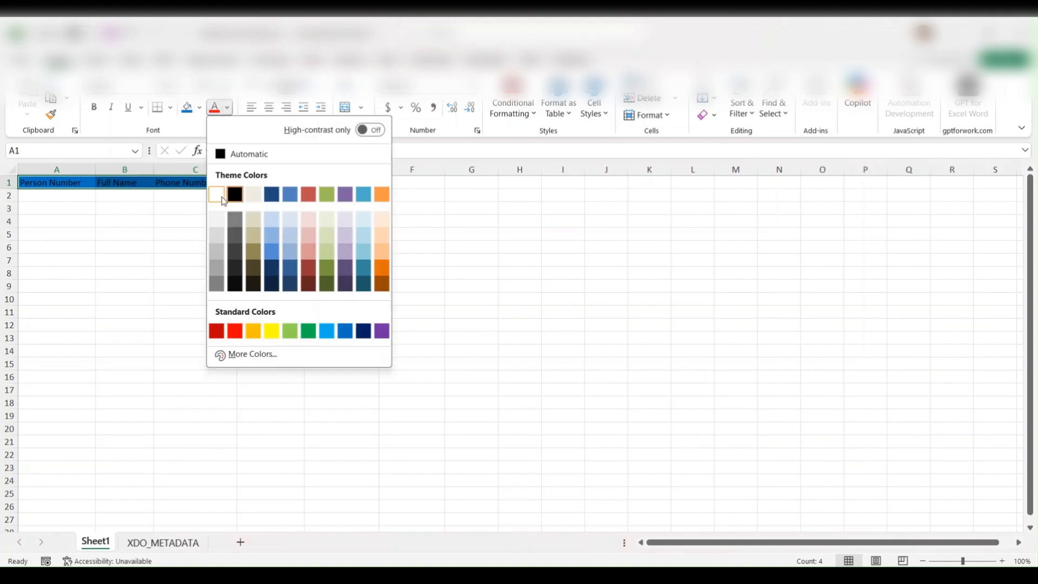
pyautogui.click(224, 198)
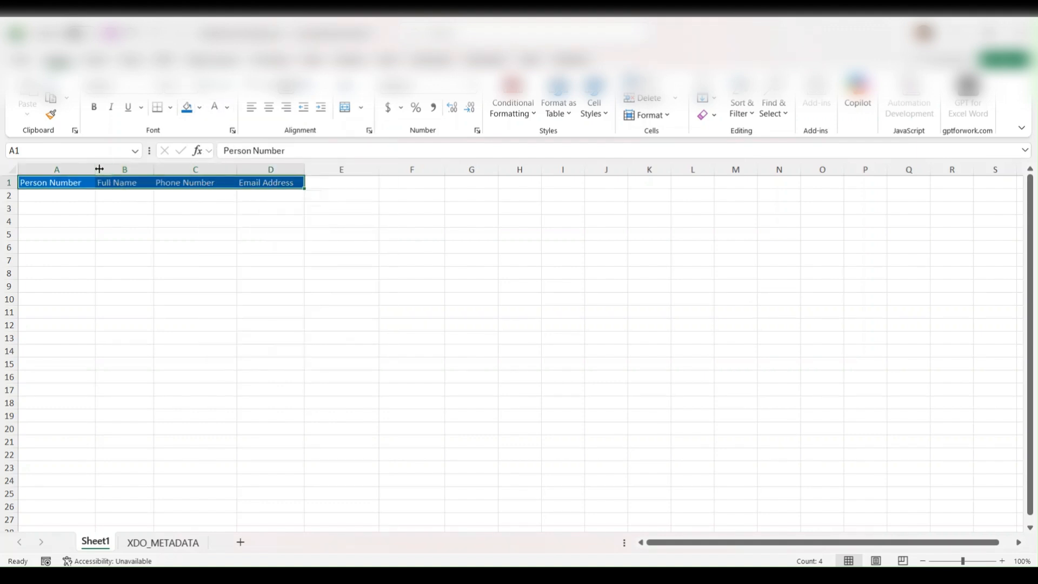
# Make the header row bold and autofit column A to its header text.
pyautogui.doubleClick(97, 170)
pyautogui.click(93, 107)
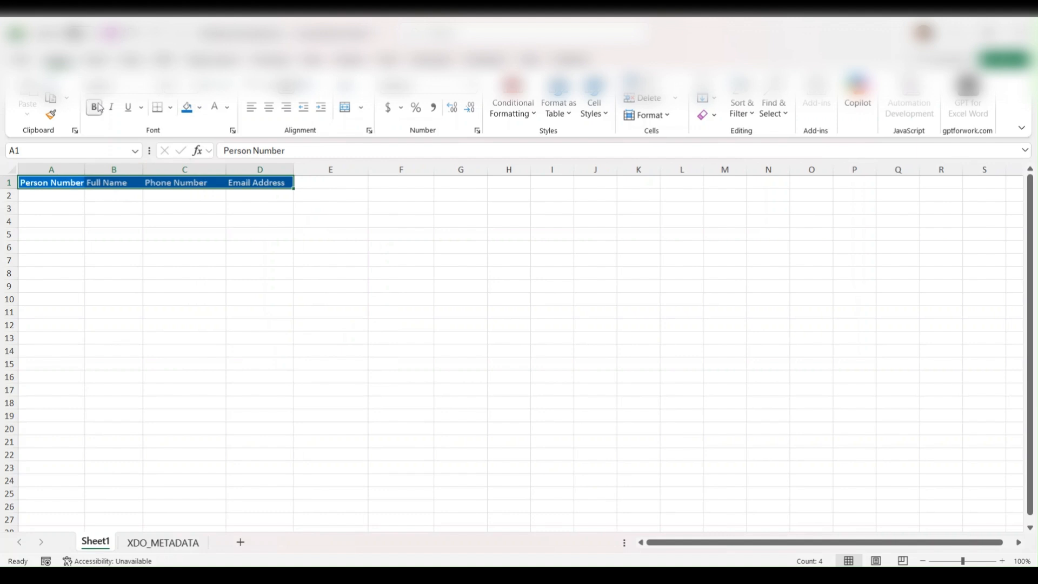
pyautogui.doubleClick(84, 169)
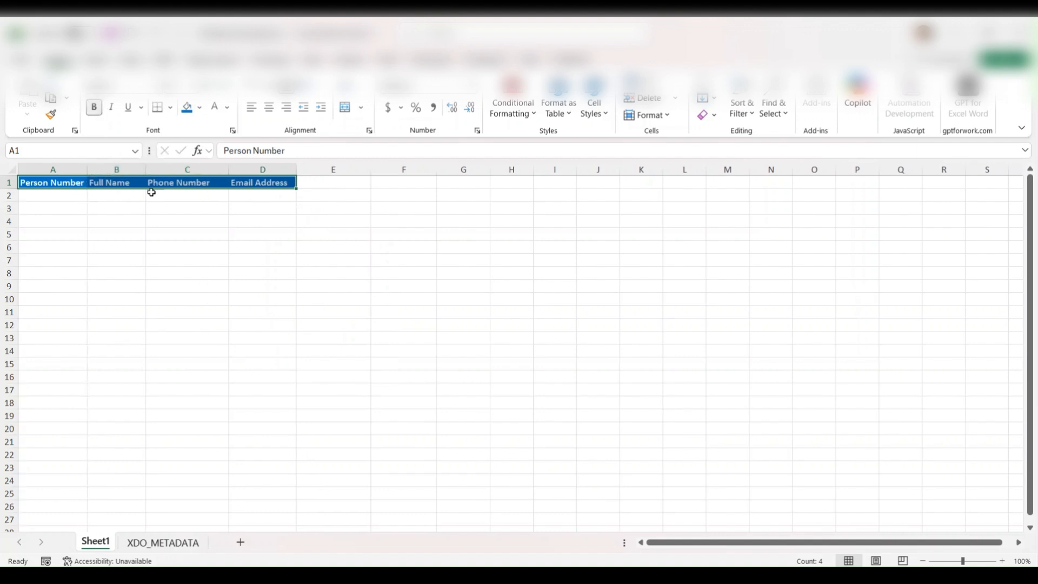
pyautogui.click(152, 195)
pyautogui.click(72, 194)
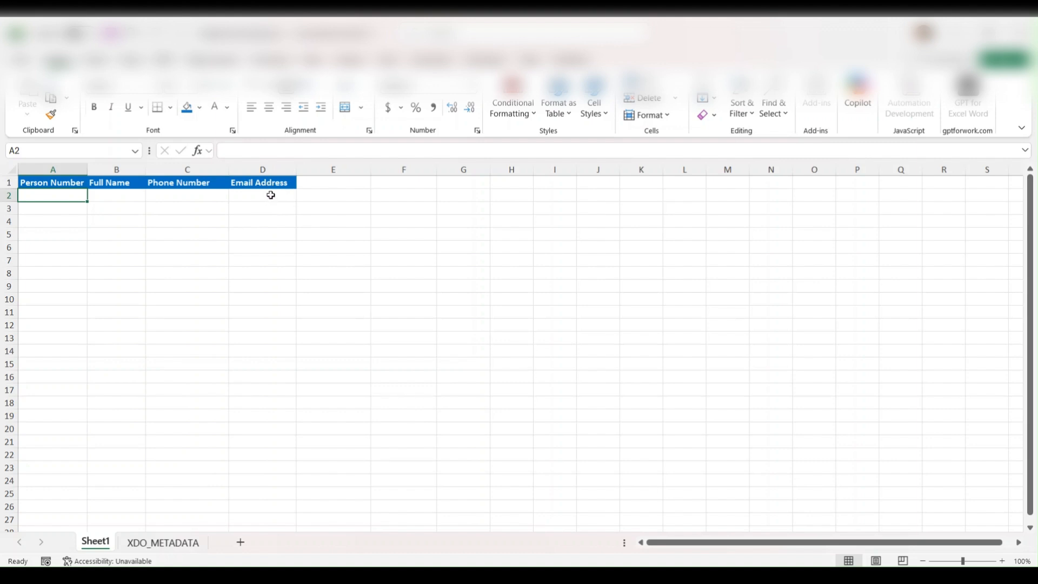
pyautogui.moveTo(71, 197); pyautogui.dragTo(246, 198)
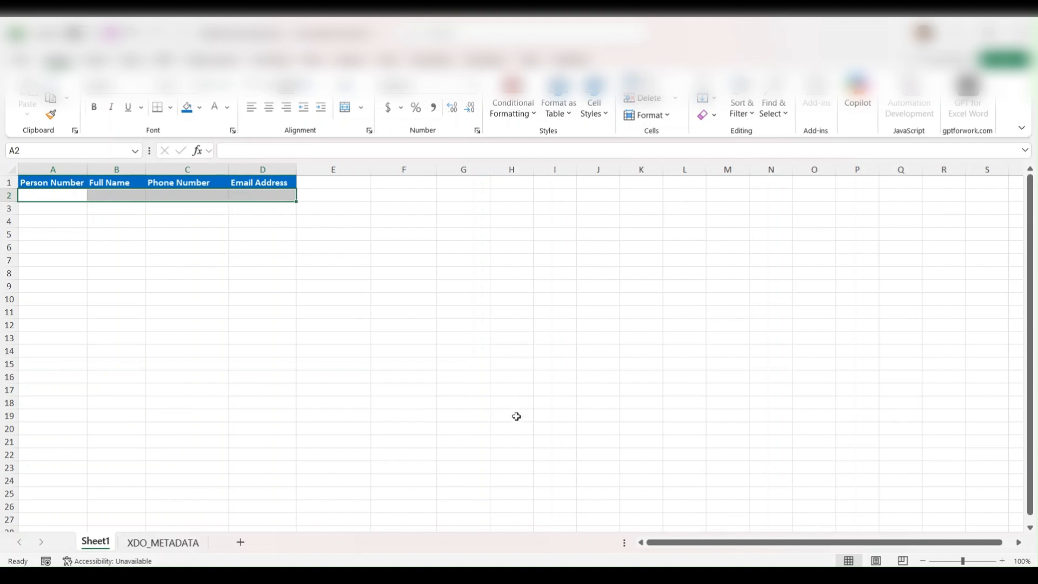
# Switch to the Person Details Data Model in the browser and examine the DATA_DS and G_1 XML tag names in its structure.
pyautogui.moveTo(535, 576)
pyautogui.click(537, 508)
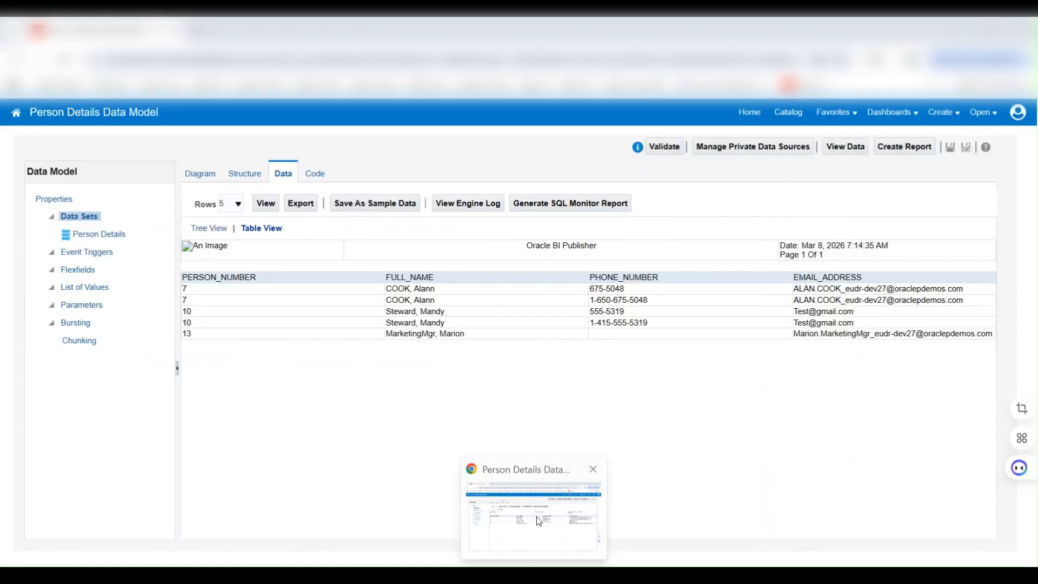
pyautogui.click(246, 174)
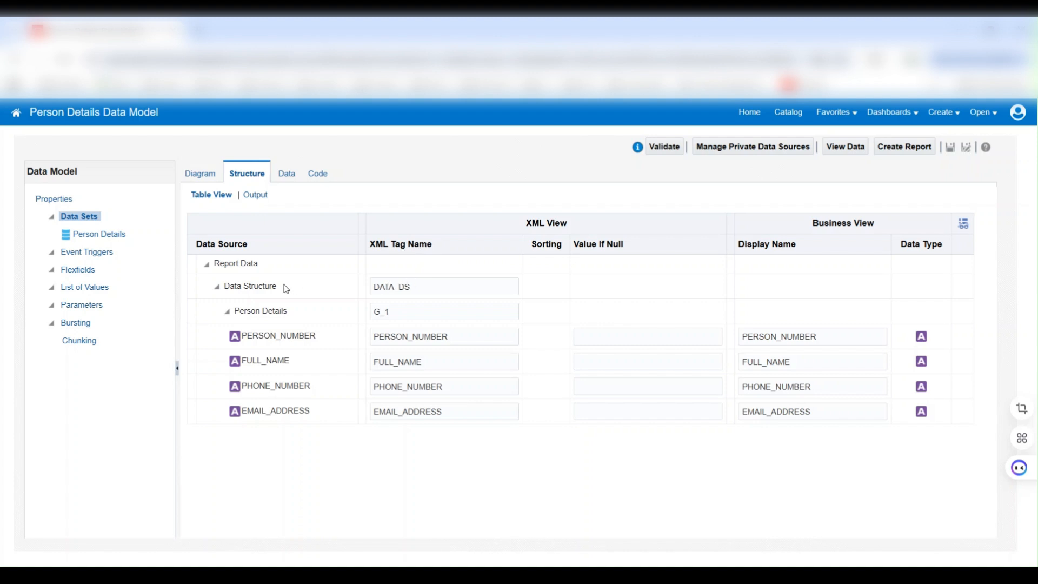
pyautogui.moveTo(373, 287); pyautogui.dragTo(419, 290)
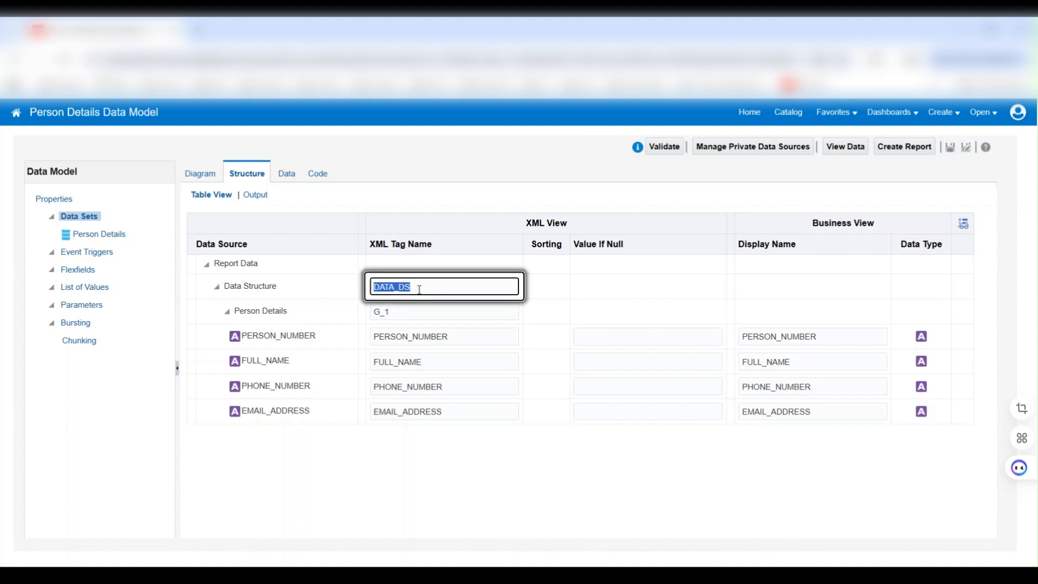
pyautogui.click(375, 311)
pyautogui.moveTo(375, 310); pyautogui.dragTo(391, 309)
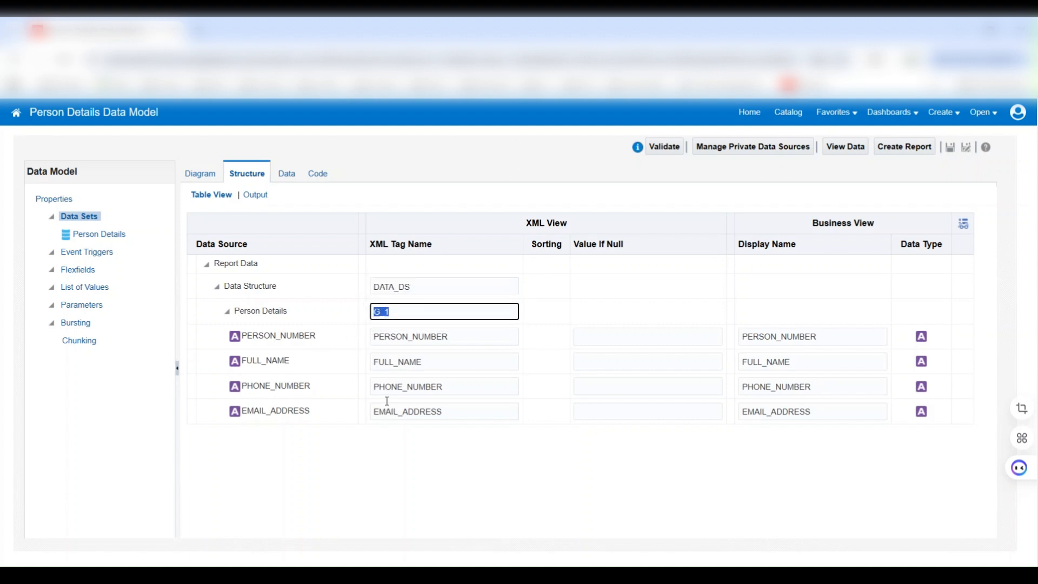
# Copy the XML tag name PERSON_NUMBER from the Person Details data structure.
pyautogui.click(448, 336)
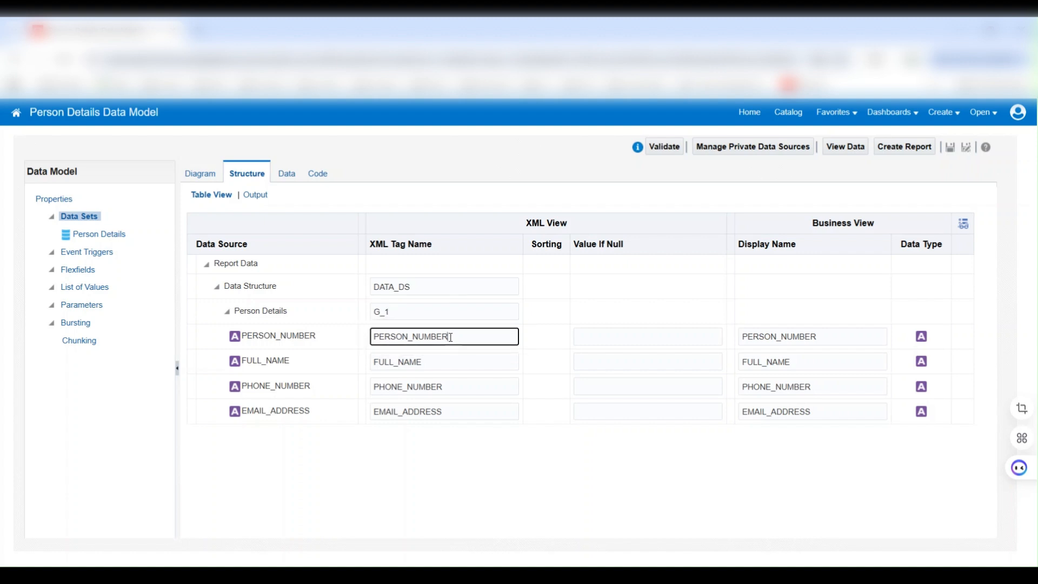
pyautogui.click(424, 313)
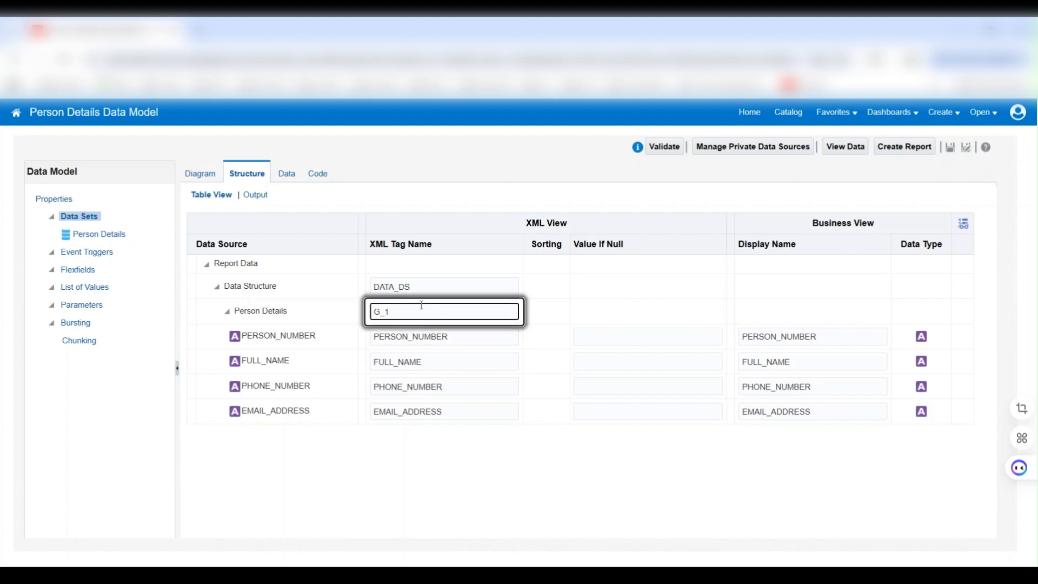
pyautogui.click(453, 336)
pyautogui.moveTo(452, 336); pyautogui.dragTo(372, 335)
pyautogui.hotkey('ctrl', 'c')
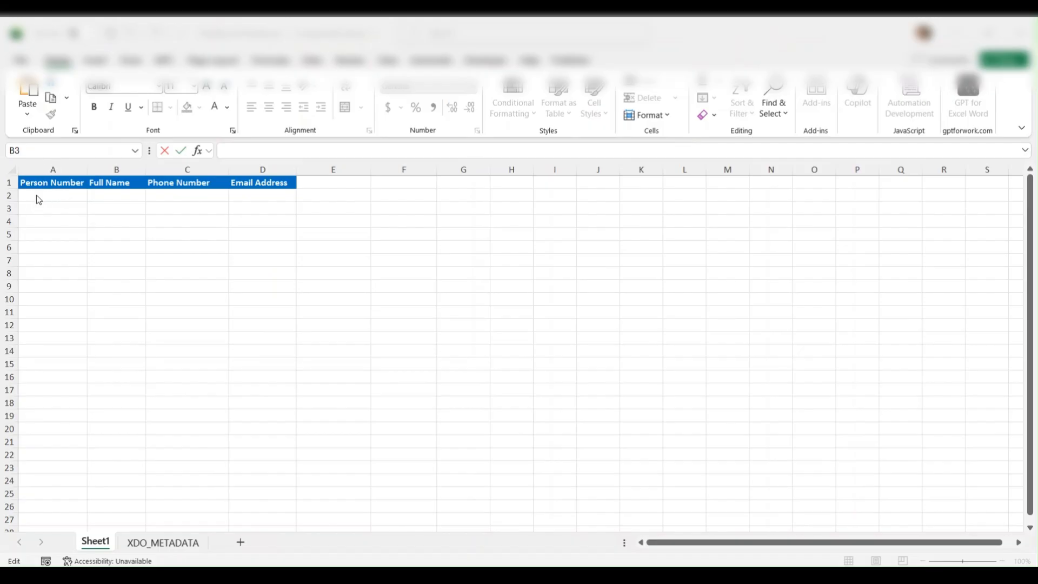
# Define the name XDO_?PERSON_NUMBER? for cell A2 under the Person Number header in the Excel template.
pyautogui.click(33, 195)
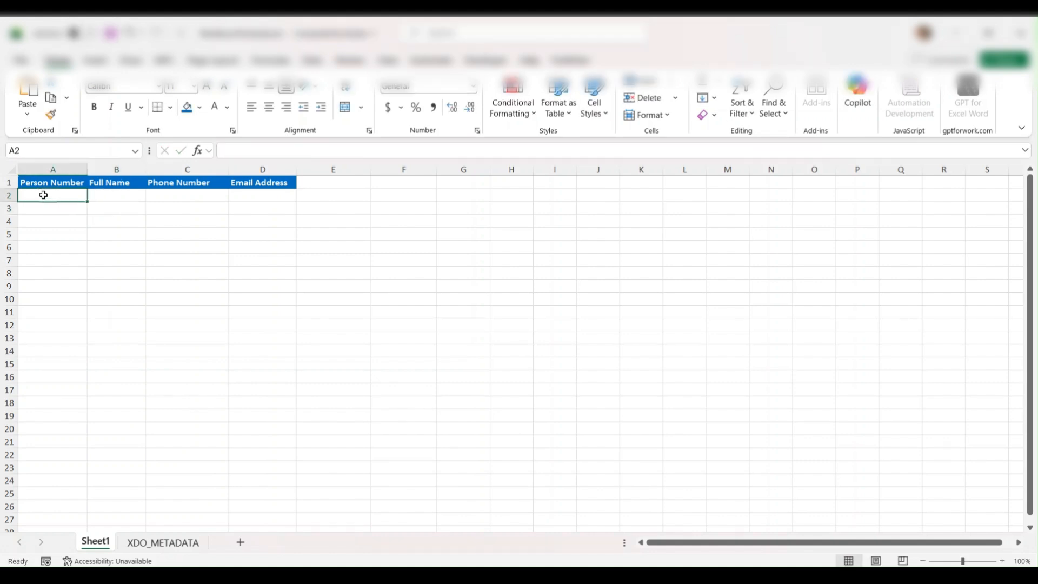
pyautogui.click(28, 150)
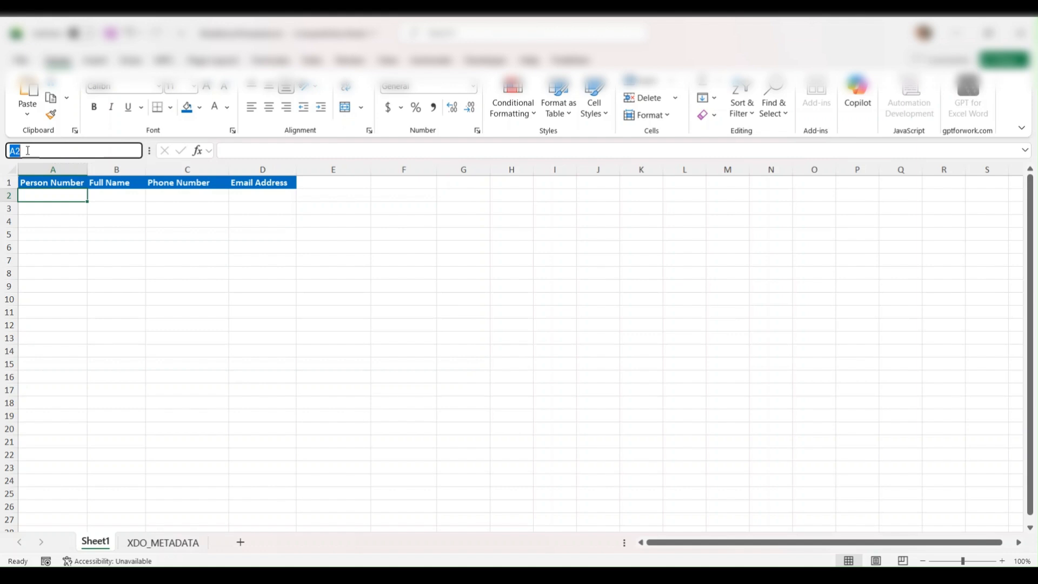
pyautogui.write('xd')
pyautogui.press('BackSpace')
pyautogui.press('BackSpace')
pyautogui.write('XDO_?')
pyautogui.hotkey('ctrl', 'v')
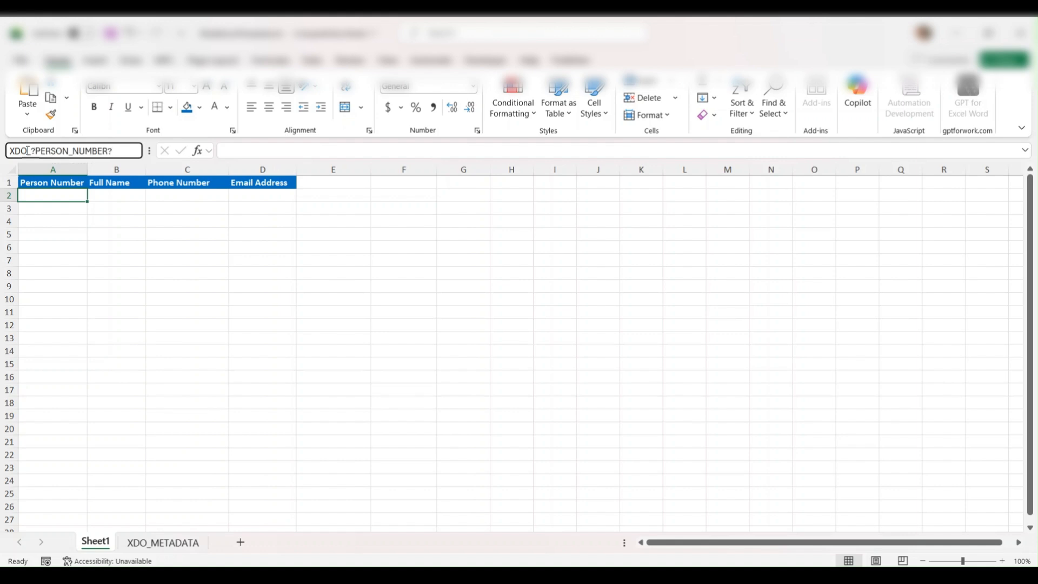
pyautogui.press('Return')
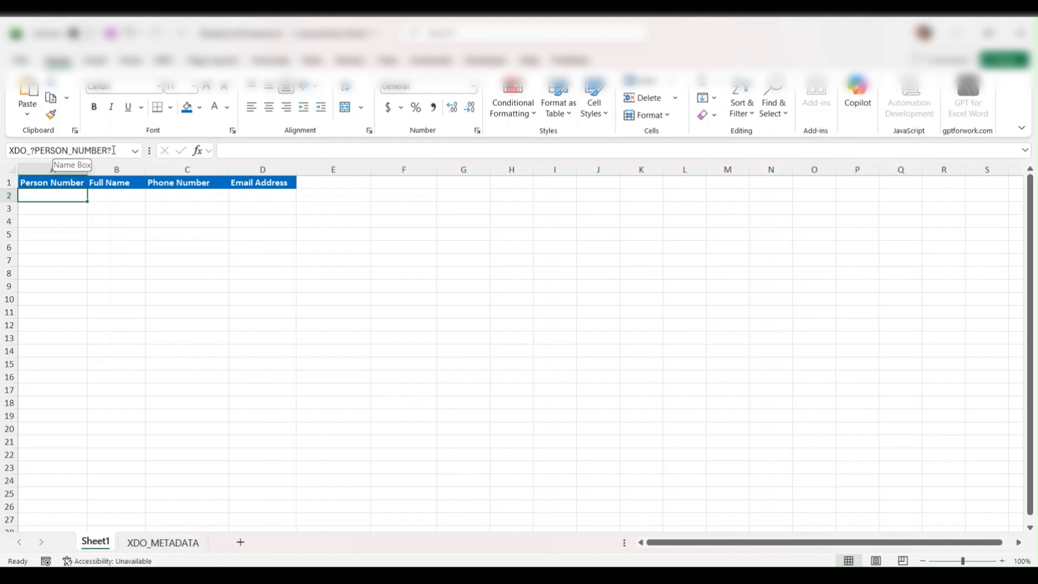
pyautogui.click(91, 150)
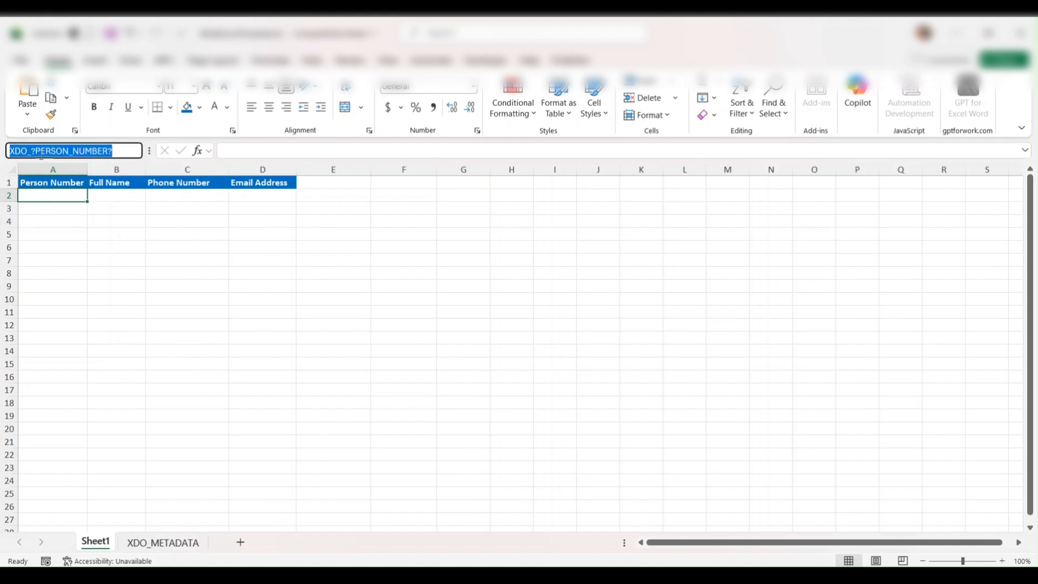
pyautogui.click(42, 151)
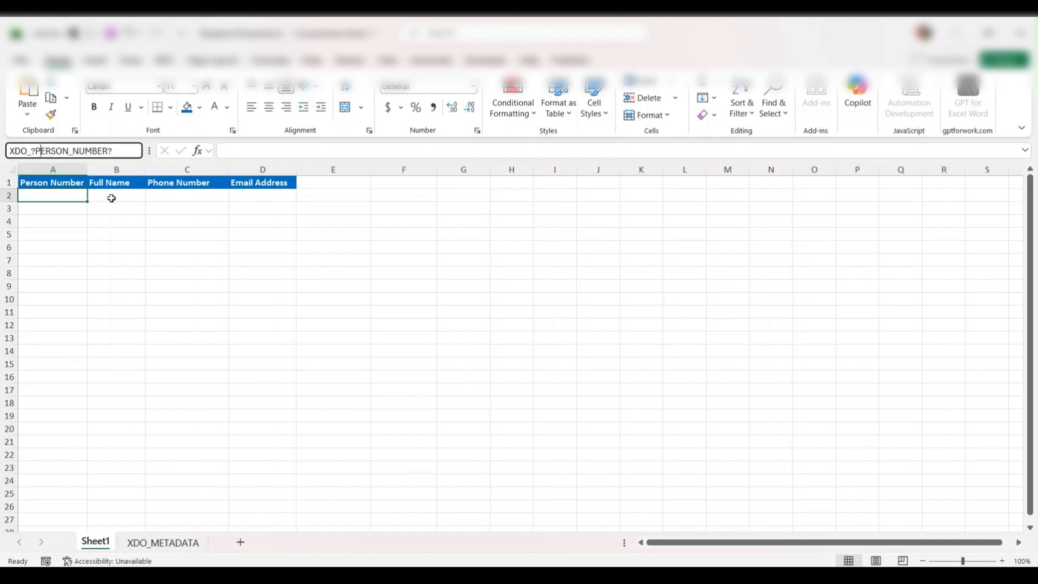
# Select cell B2 and copy the XML tag name FULL_NAME from the Person Details Data Model in the browser.
pyautogui.click(111, 198)
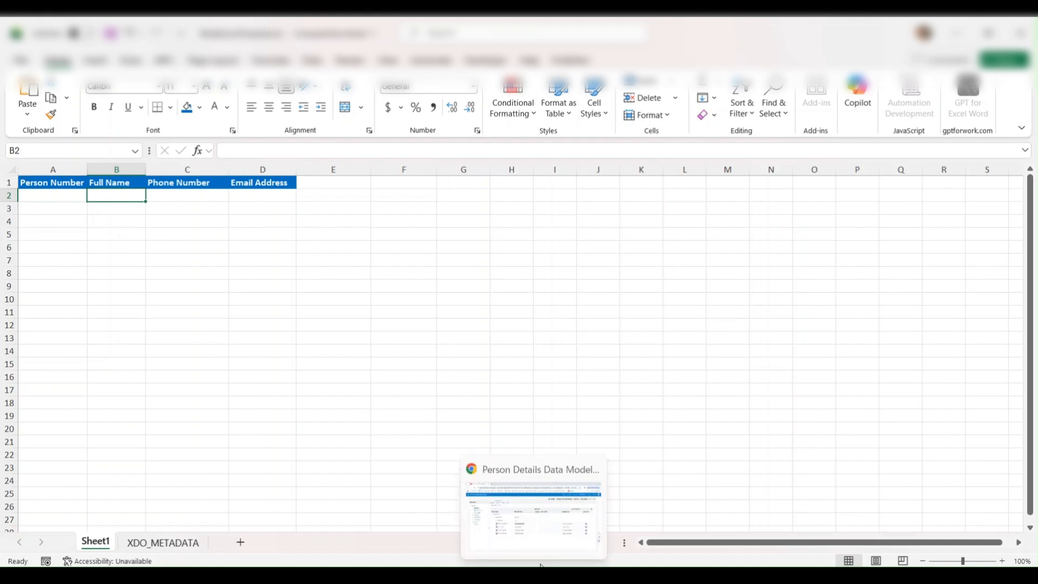
pyautogui.click(535, 549)
pyautogui.click(434, 359)
pyautogui.moveTo(434, 359); pyautogui.dragTo(371, 364)
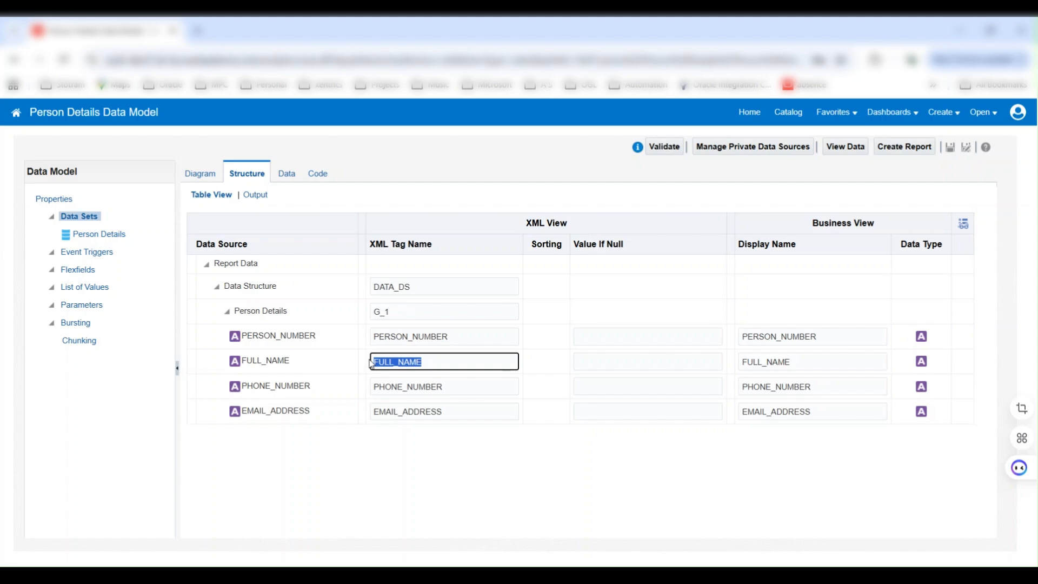
pyautogui.hotkey('alt', 'Tab')
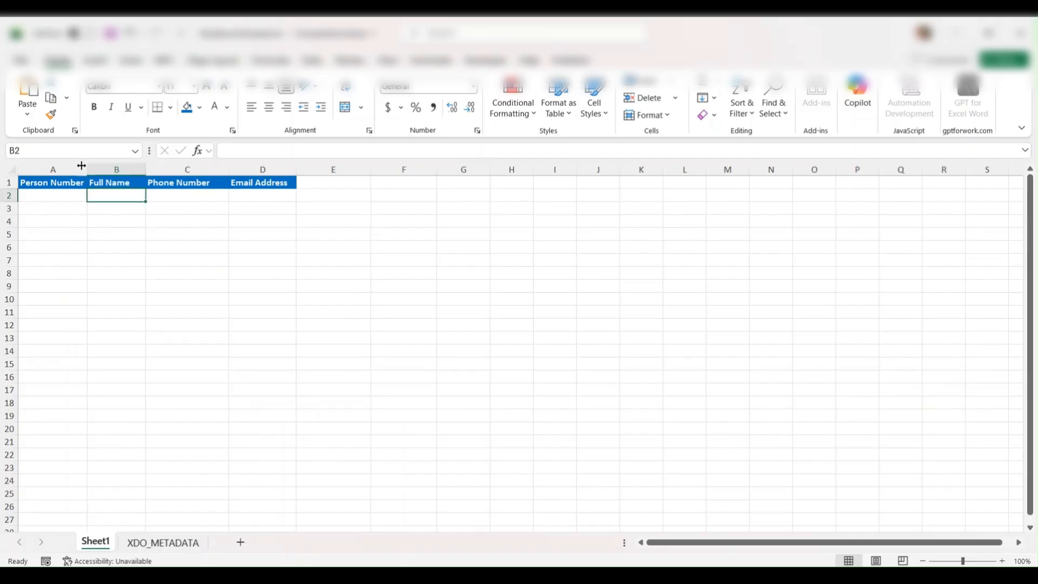
# Back in the Excel template, define the name XDO_?FULL_NAME? for cell B2 under the Full Name header.
pyautogui.click(58, 155)
pyautogui.write('XSO_')
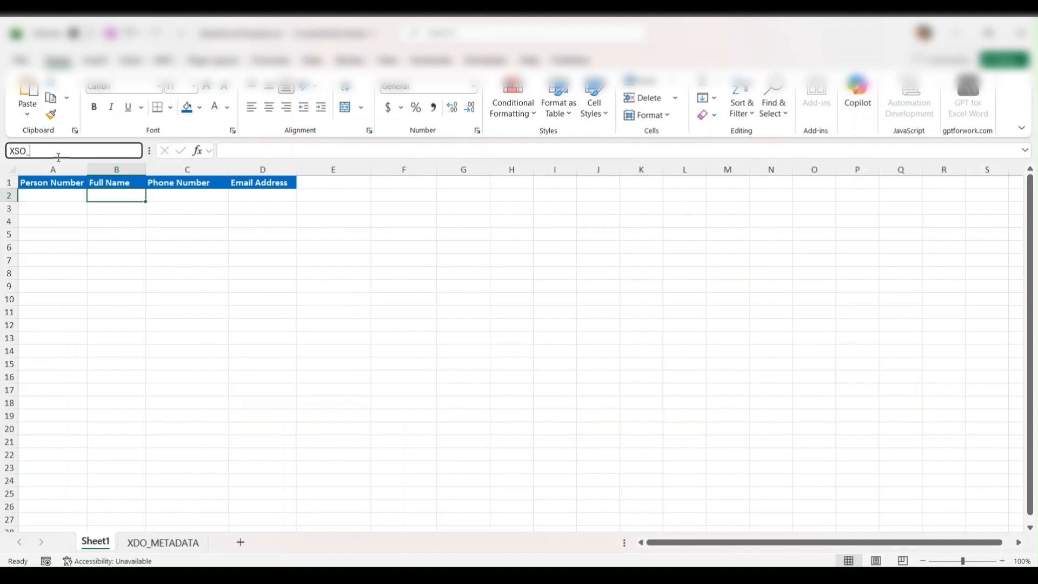
pyautogui.press('BackSpace')
pyautogui.press('BackSpace')
pyautogui.press('BackSpace')
pyautogui.write('DO_?FULL_NAME')
pyautogui.press('Return')
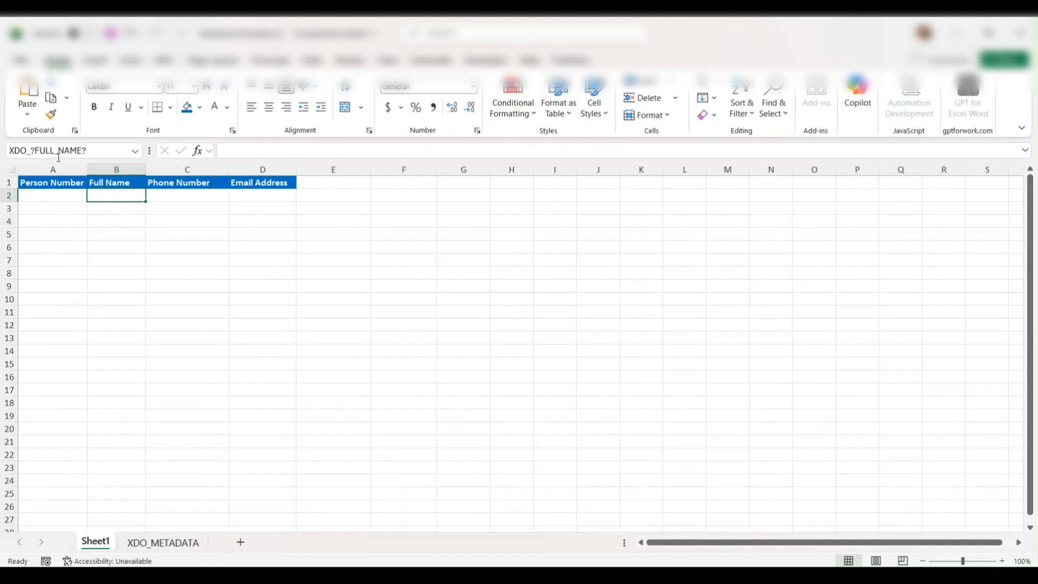
# Check the defined names of cells A2 to D2 beneath the four headers.
pyautogui.click(67, 197)
pyautogui.click(98, 196)
pyautogui.click(159, 194)
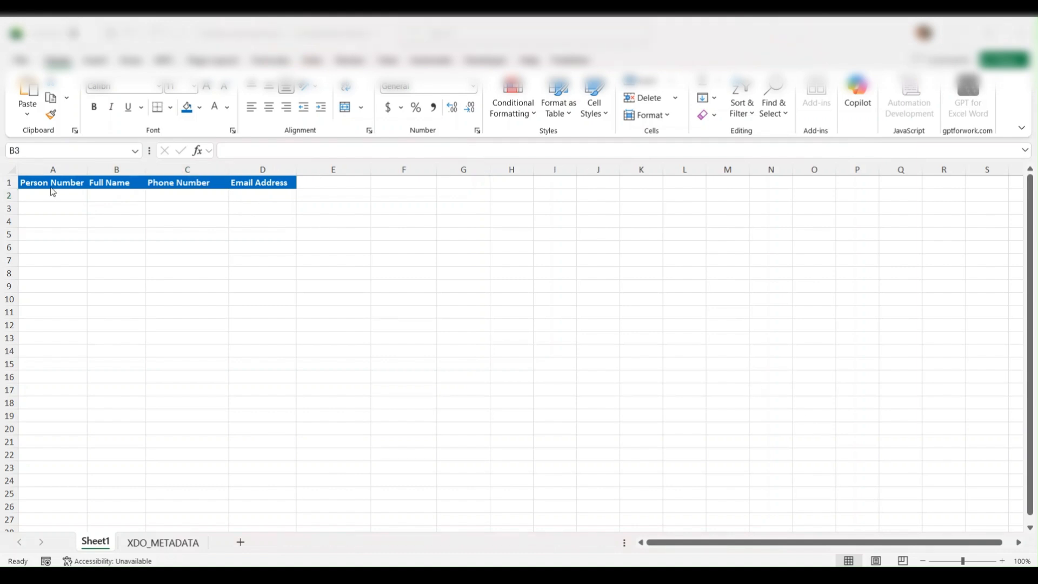
pyautogui.click(50, 194)
pyautogui.click(50, 196)
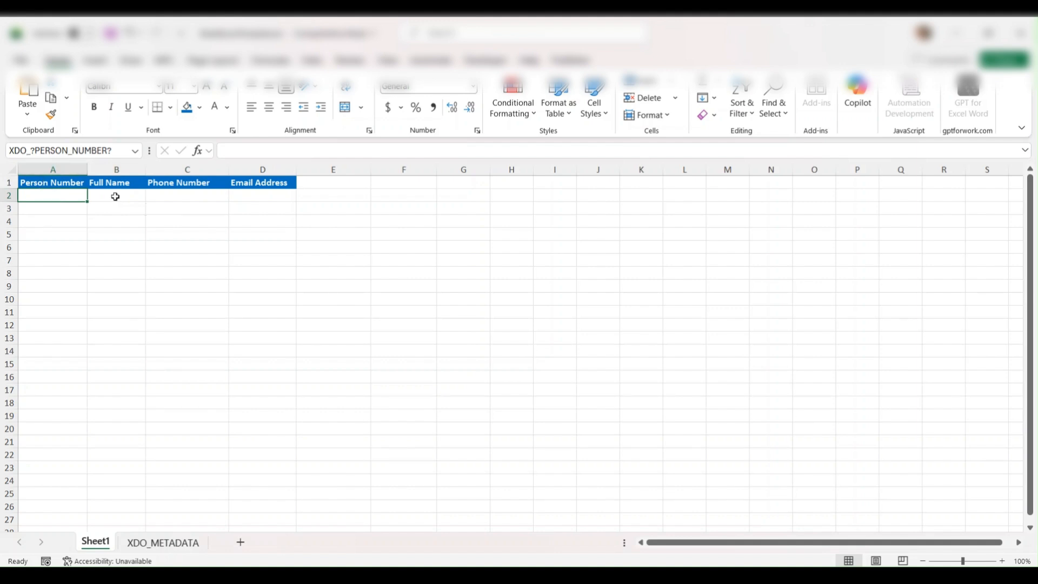
pyautogui.click(116, 196)
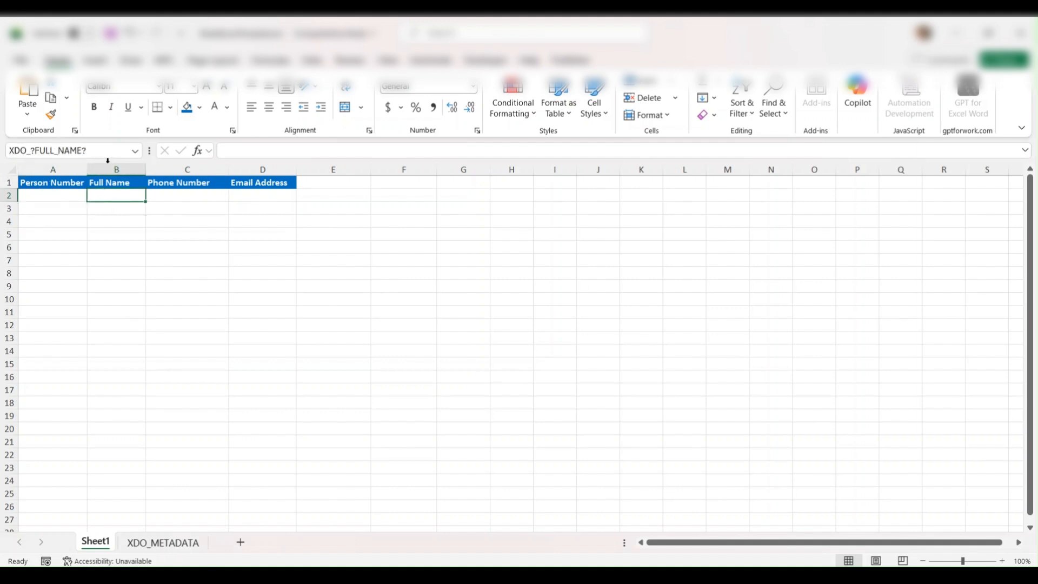
pyautogui.click(211, 196)
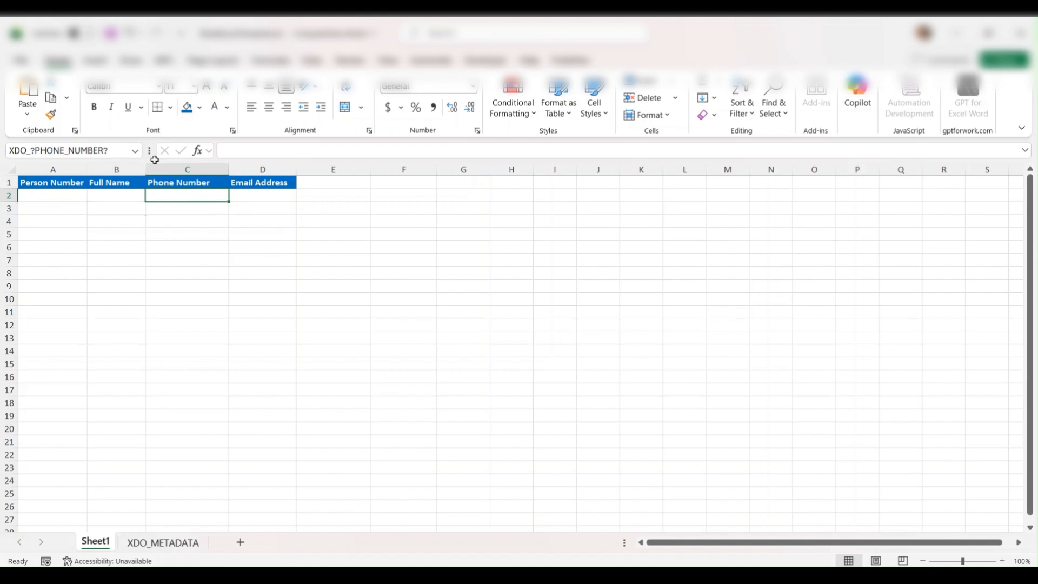
pyautogui.click(252, 196)
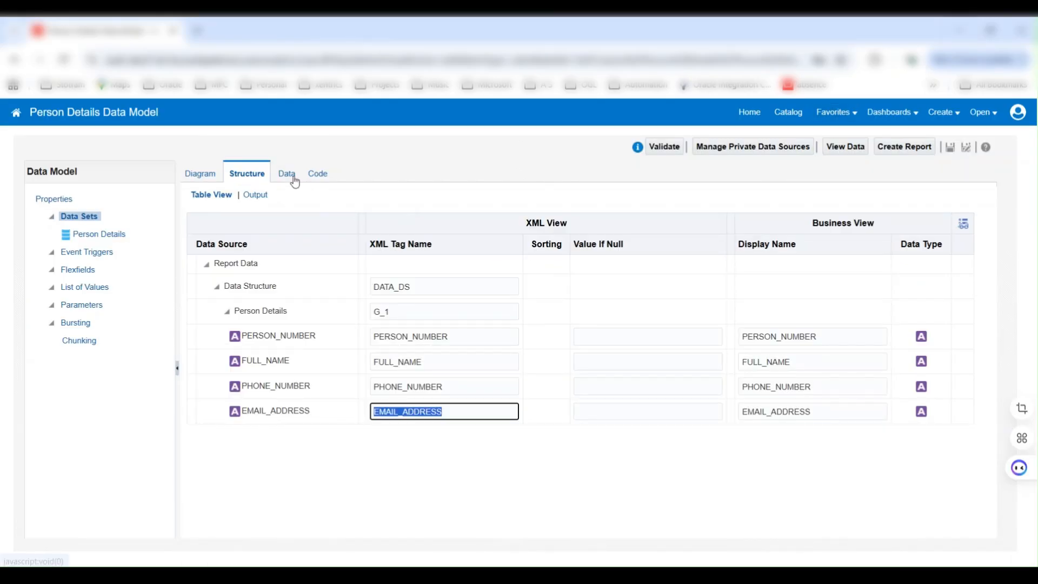
# In the browser, view 5 rows of Person Details data as a table and export the data as an XML file.
pyautogui.click(291, 175)
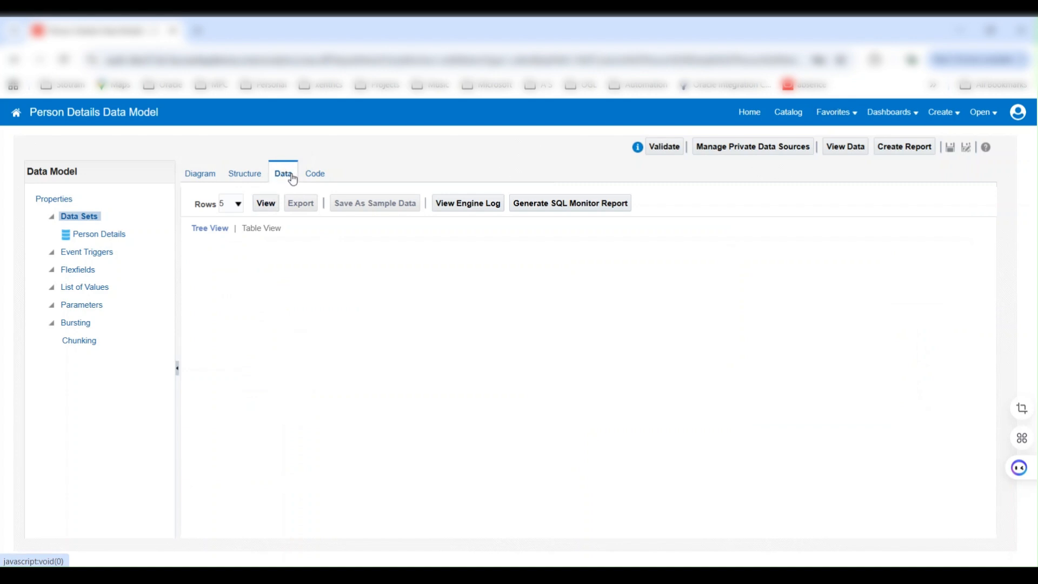
pyautogui.click(266, 203)
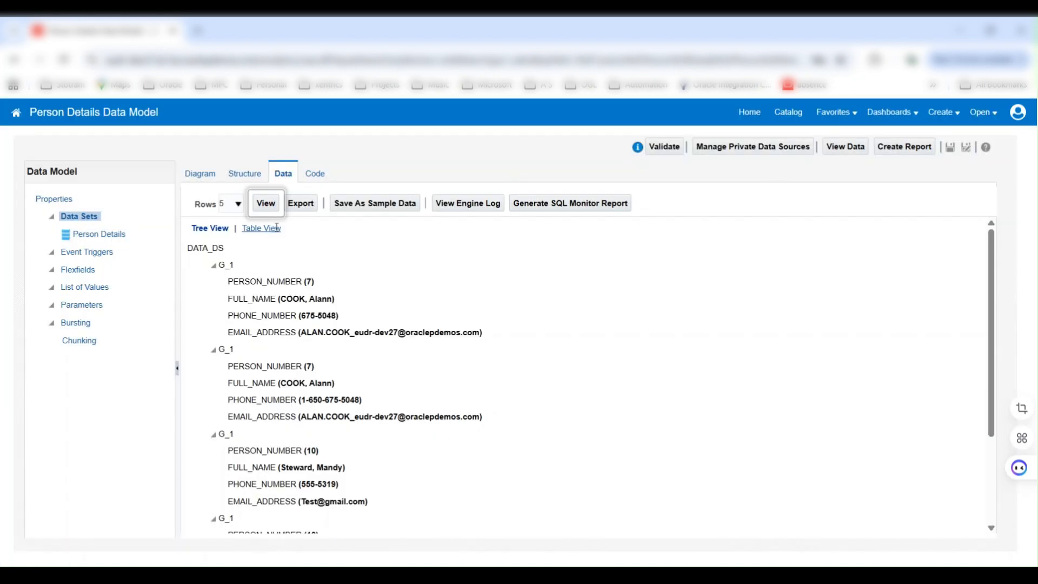
pyautogui.click(264, 228)
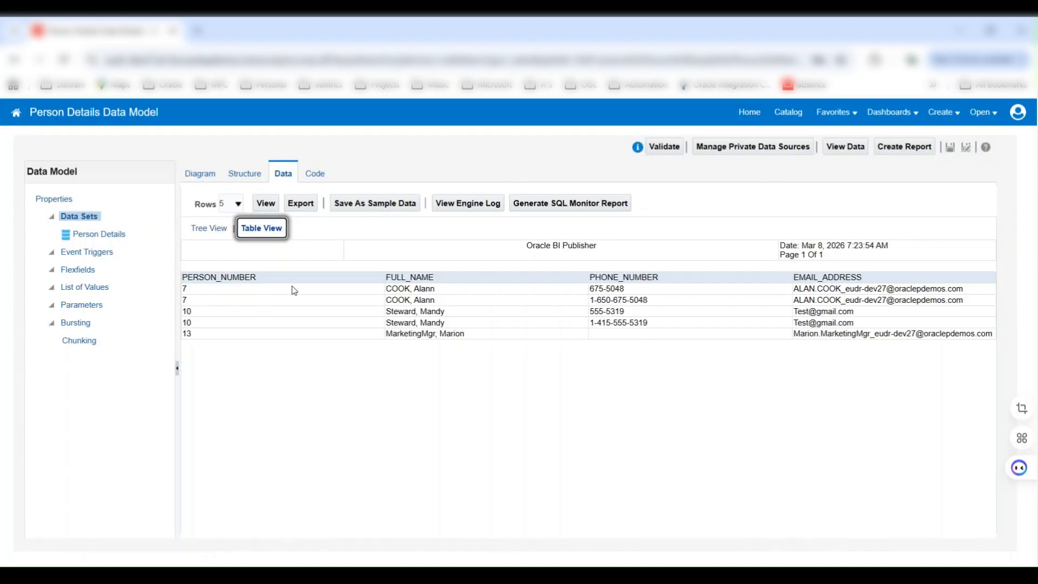
pyautogui.click(292, 204)
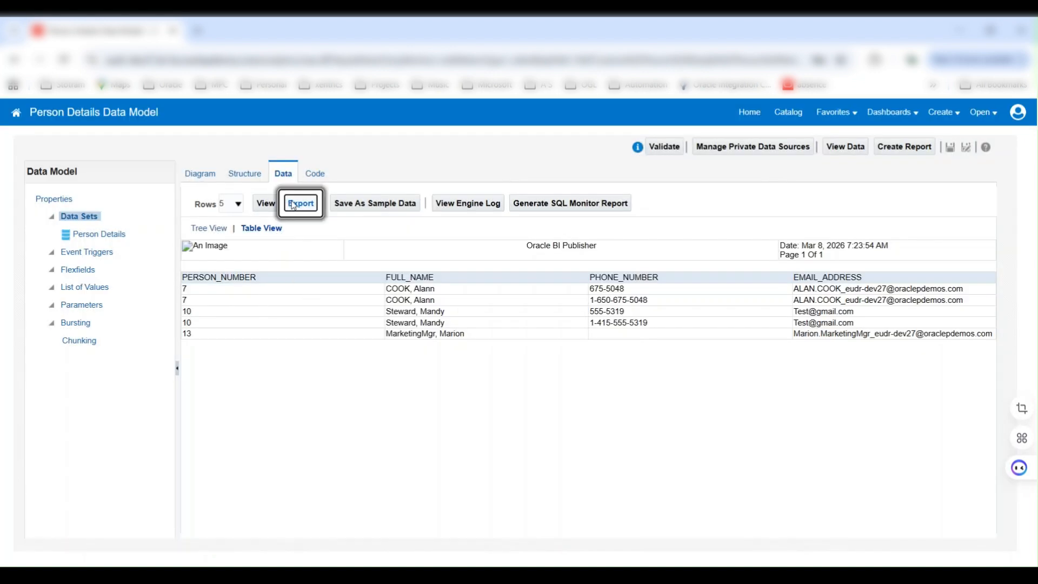
pyautogui.moveTo(767, 106)
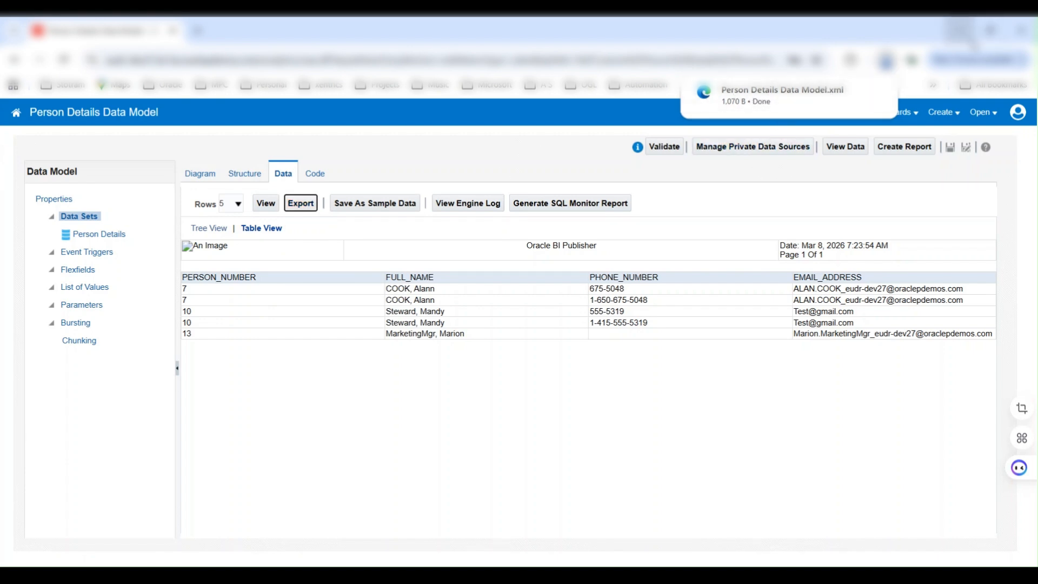
pyautogui.click(960, 31)
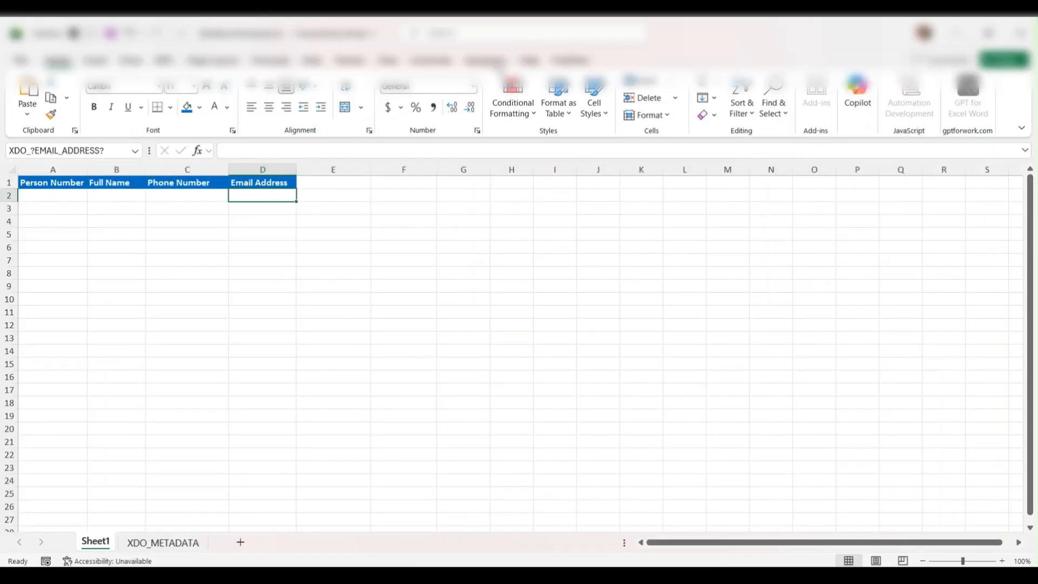
# Load the exported Person Details Data Model.xml as sample XML into the Excel template with the Publisher add-in.
pyautogui.click(571, 60)
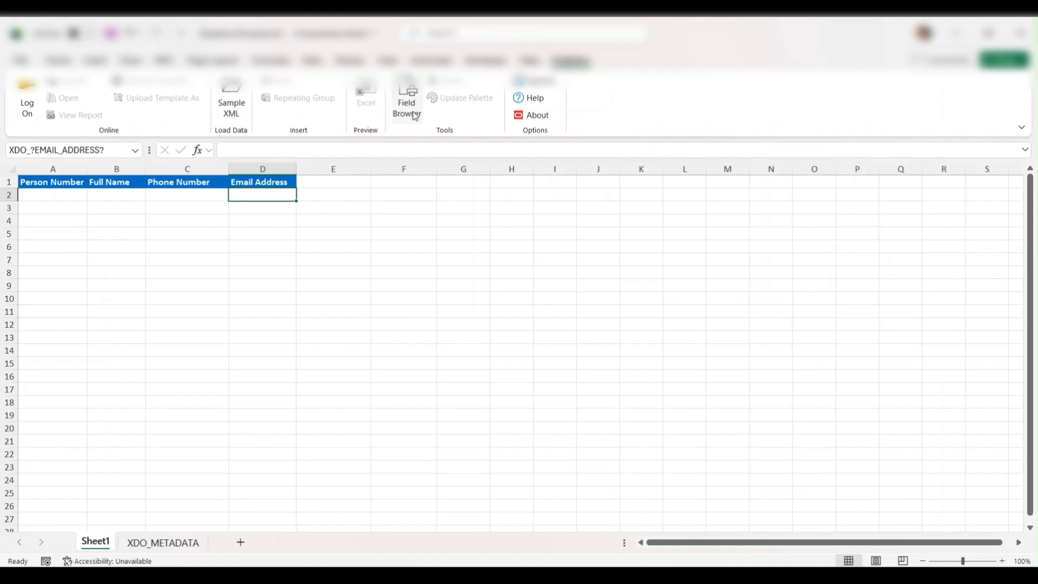
pyautogui.click(241, 115)
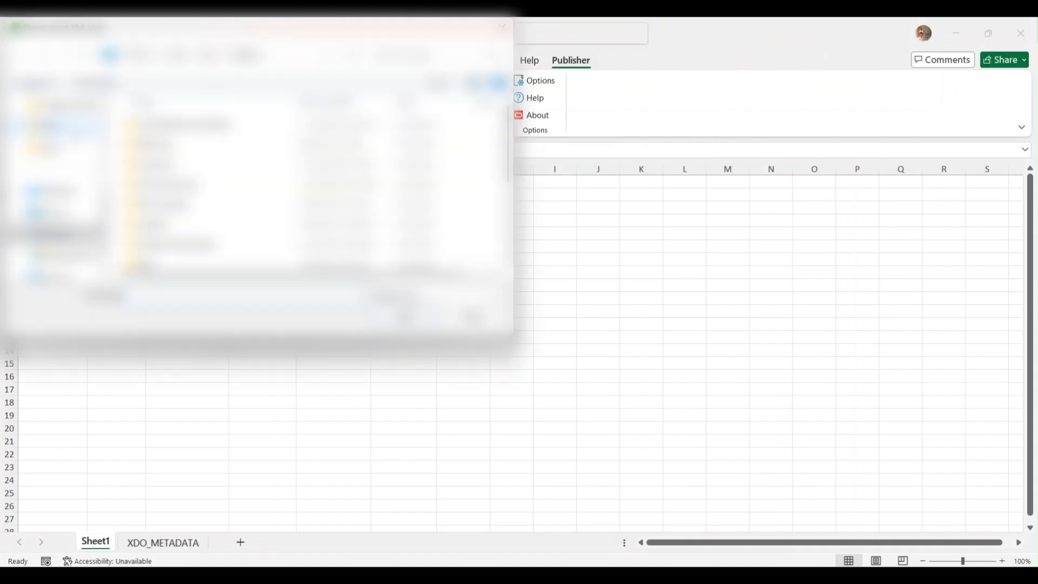
pyautogui.click(53, 191)
pyautogui.scroll(-1, 60, 192)
pyautogui.scroll(1, 60, 184)
pyautogui.click(60, 148)
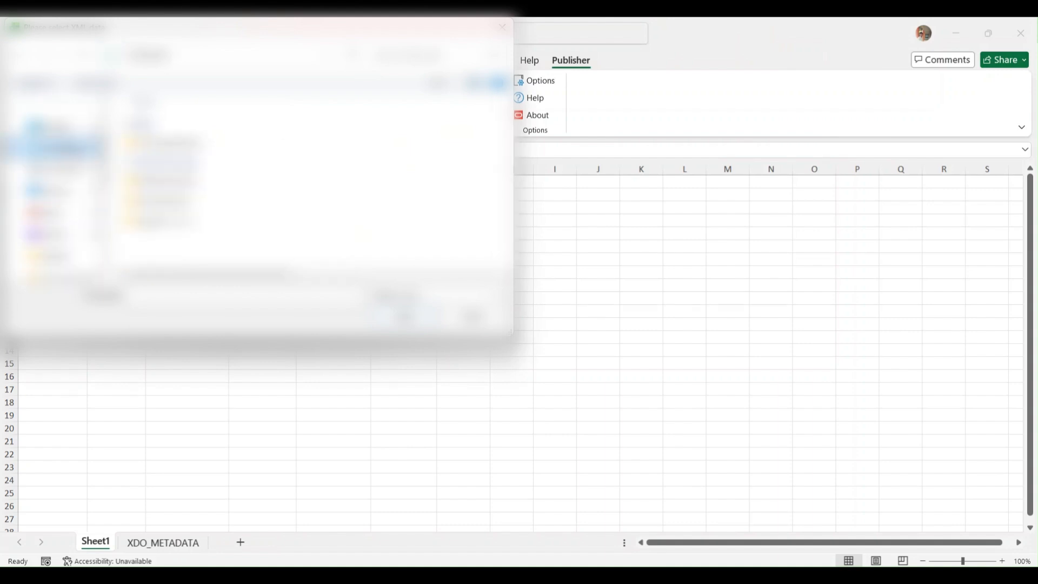
pyautogui.doubleClick(171, 143)
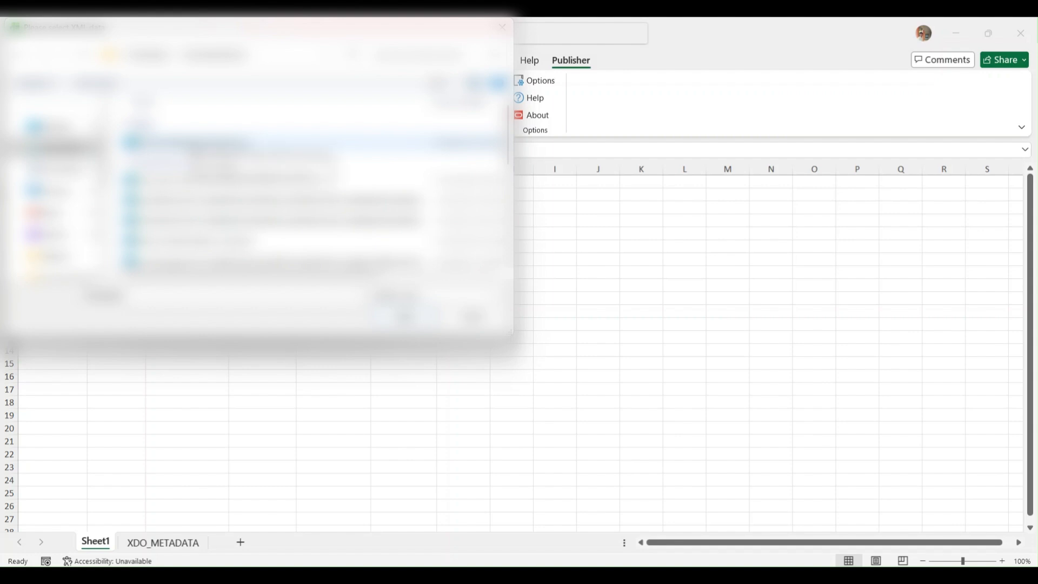
pyautogui.click(189, 143)
pyautogui.click(406, 316)
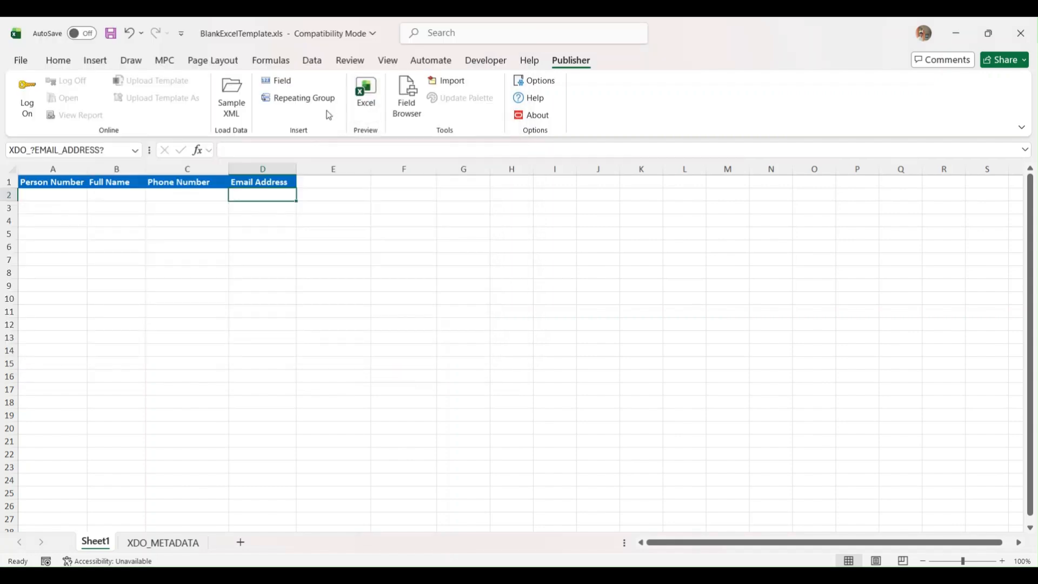
# Preview the template with the sample data in Excel and autofit all columns of the preview sheet.
pyautogui.click(367, 97)
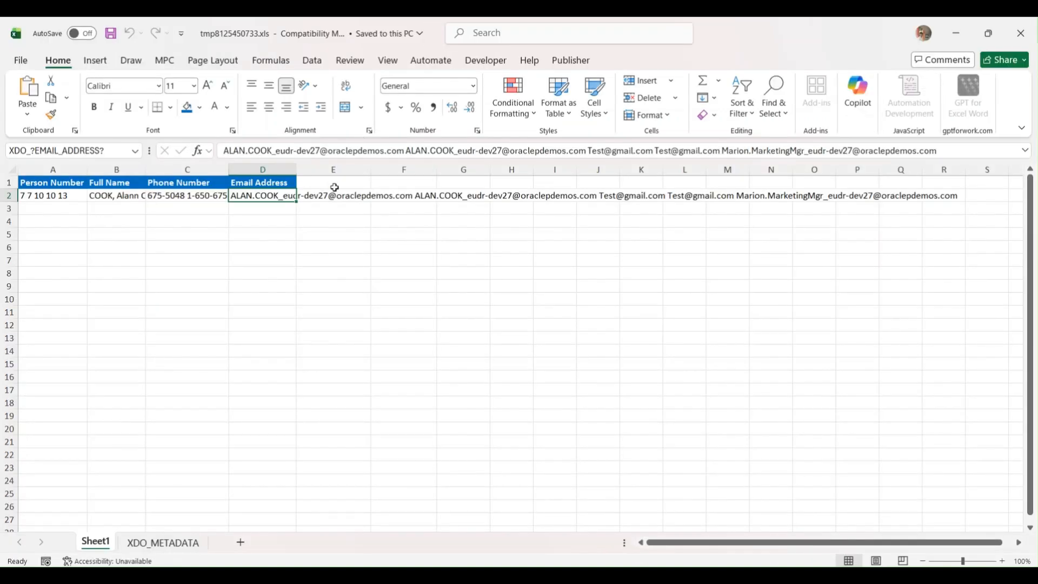
pyautogui.doubleClick(294, 170)
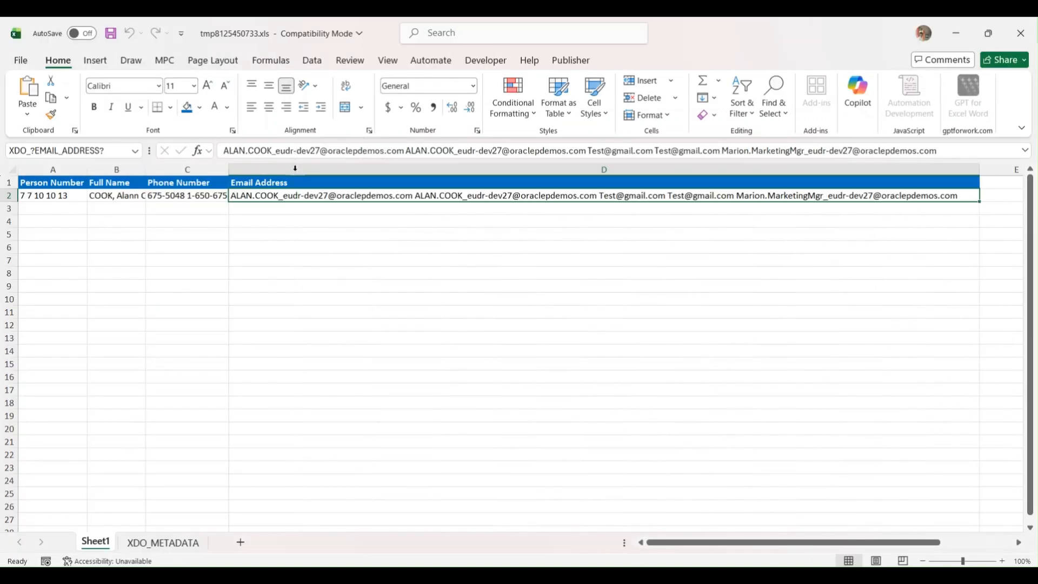
pyautogui.click(294, 170)
pyautogui.click(15, 172)
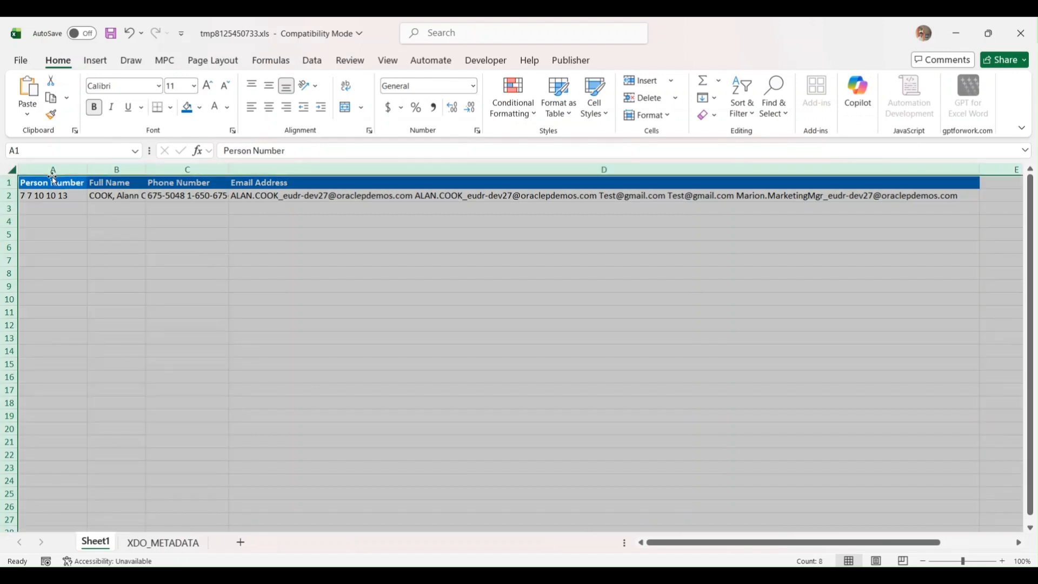
pyautogui.doubleClick(82, 170)
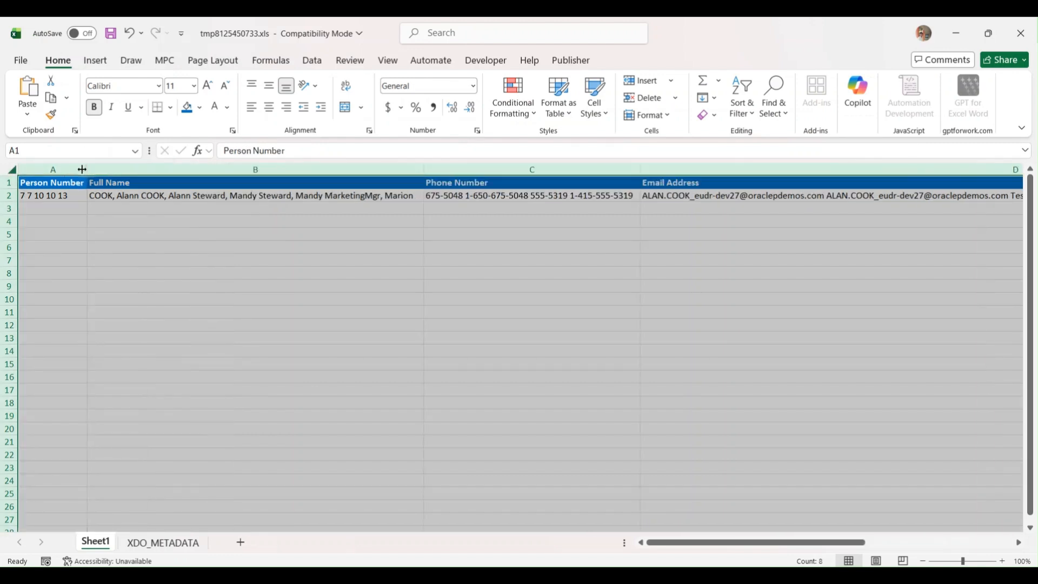
# Inspect the Person Number and Full Name values in row 2, close the preview without saving and return to template cell A2.
pyautogui.click(63, 195)
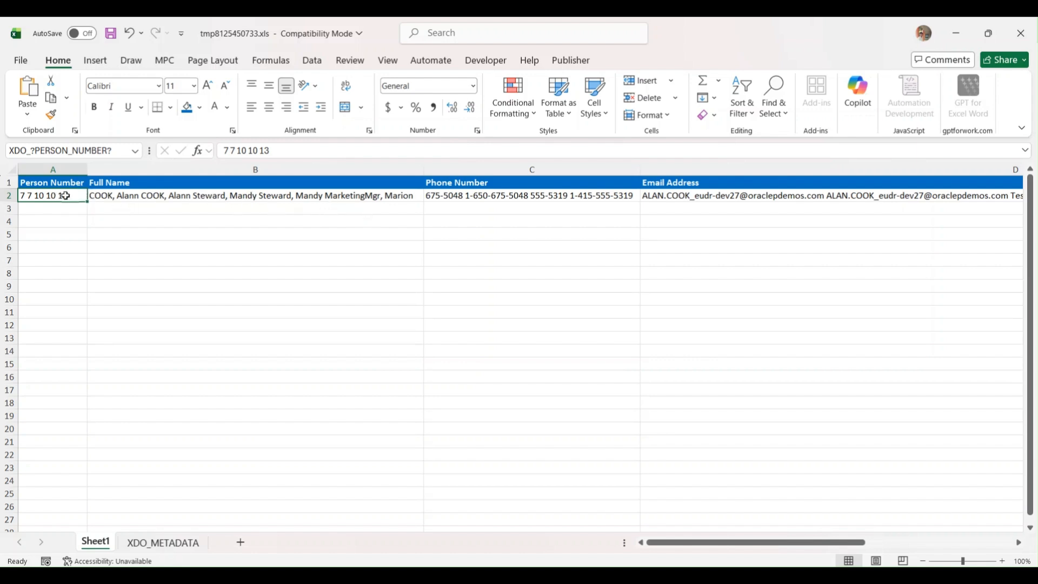
pyautogui.moveTo(58, 205); pyautogui.dragTo(47, 286)
pyautogui.click(165, 198)
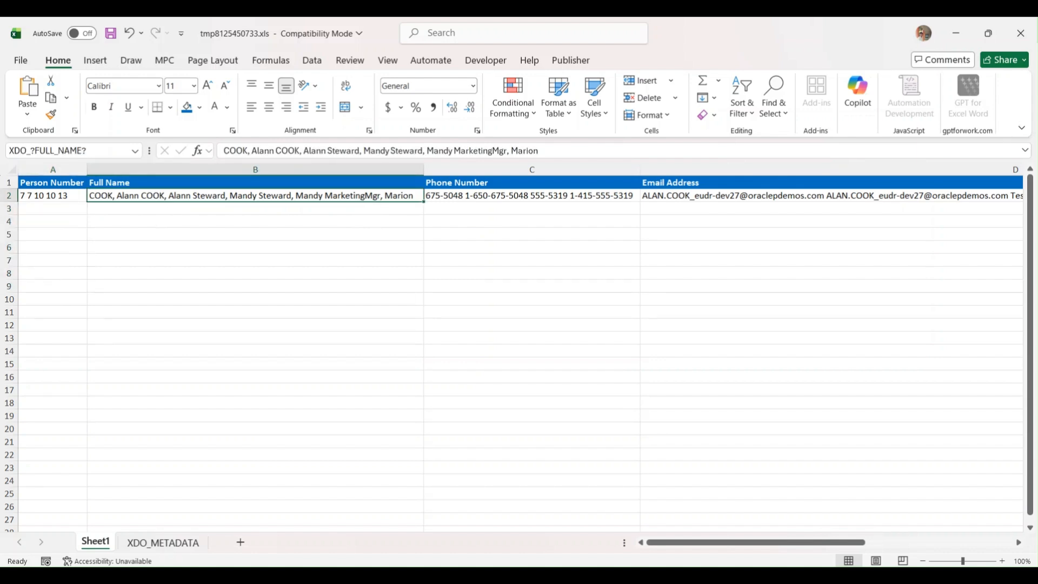
pyautogui.click(1021, 33)
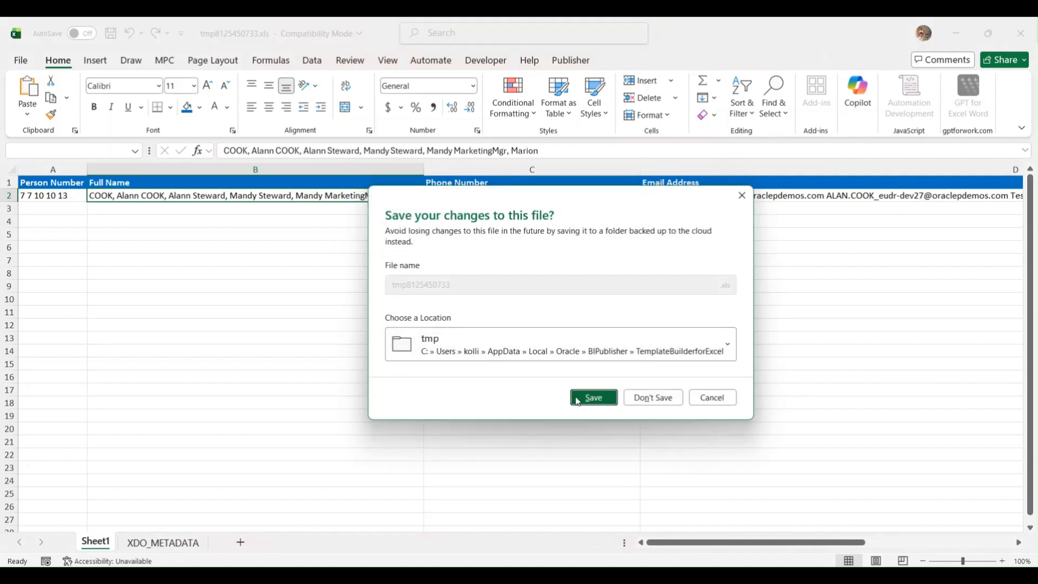
pyautogui.click(650, 398)
pyautogui.click(54, 194)
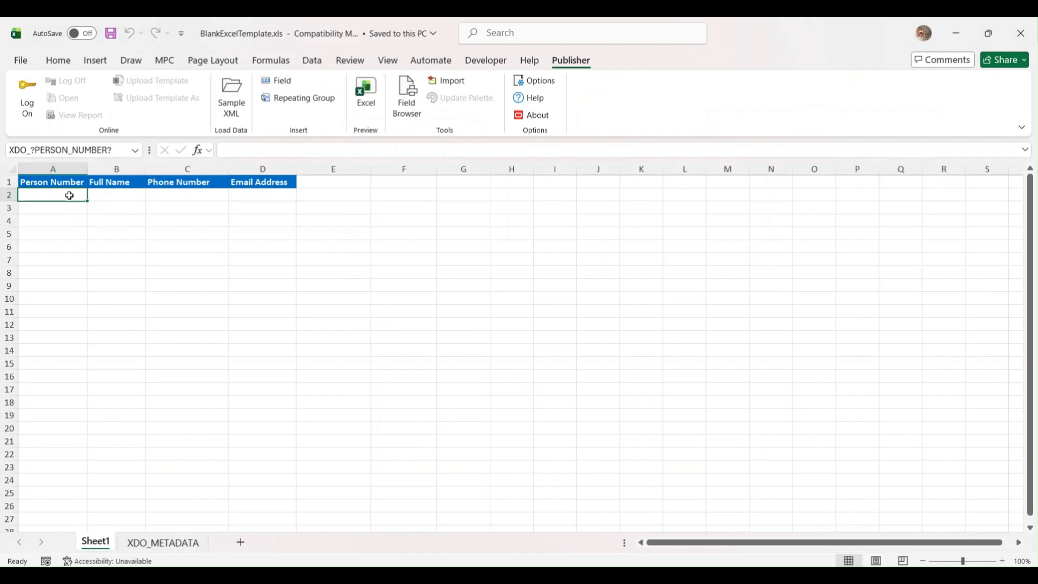
# Name the cell range A2:D2 under the headers XDO_GROUP_?G_1? to define the repeating group.
pyautogui.click(60, 205)
pyautogui.click(52, 183)
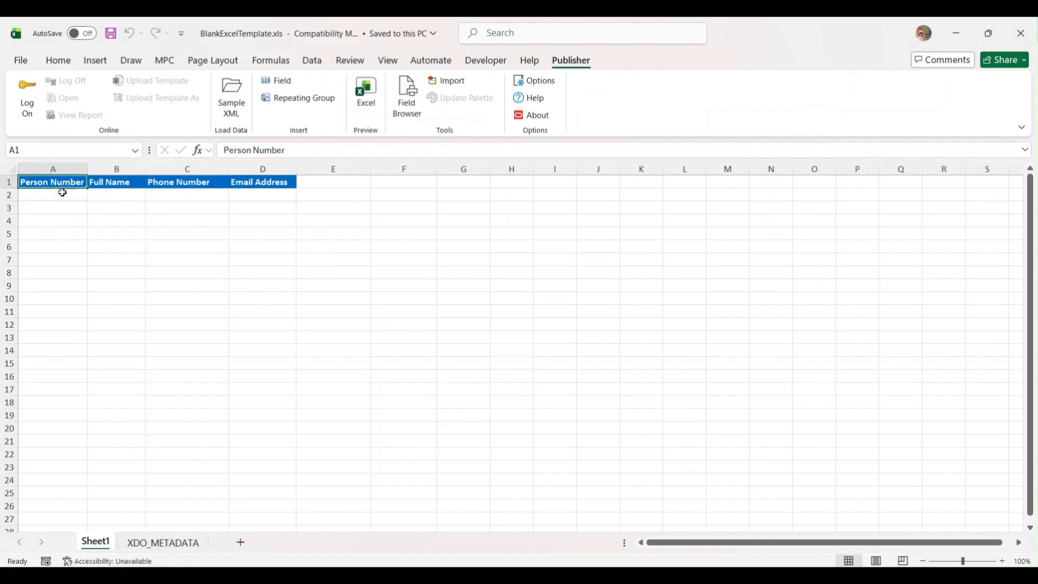
pyautogui.click(62, 196)
pyautogui.moveTo(85, 196); pyautogui.dragTo(234, 196)
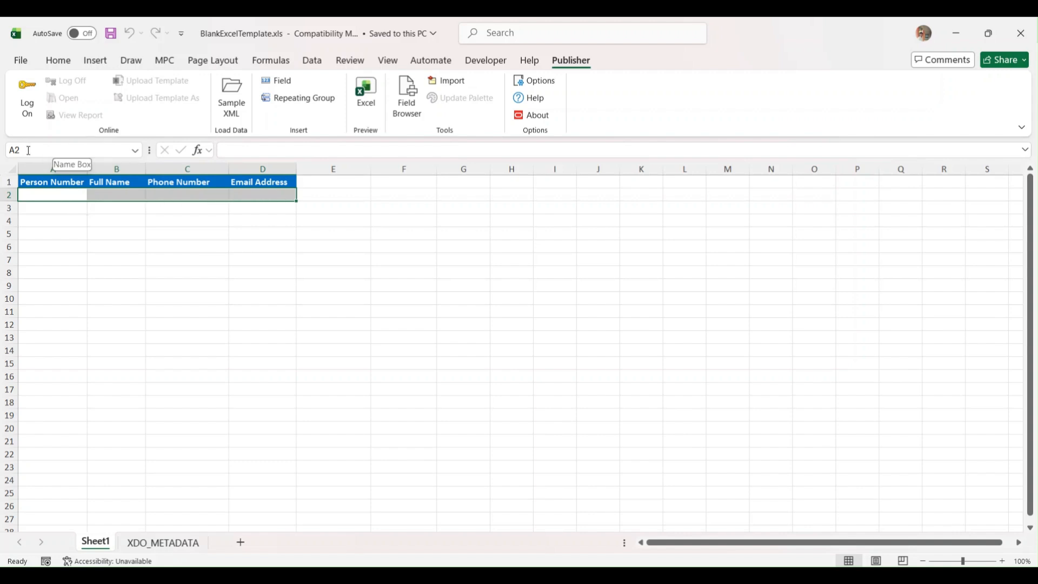
pyautogui.click(29, 151)
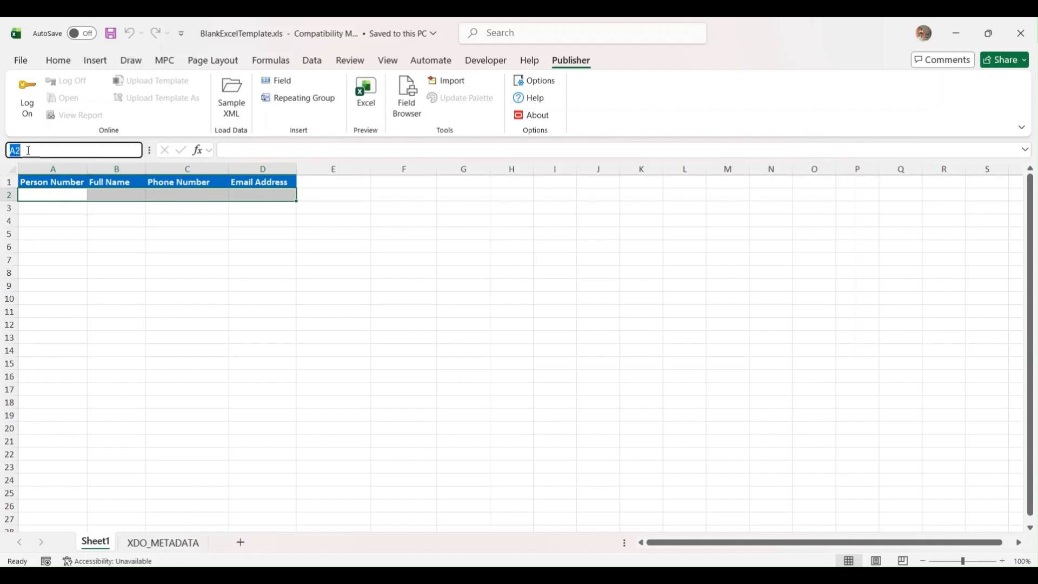
pyautogui.press('BackSpace')
pyautogui.write('XDO_GROUP_?G_1?')
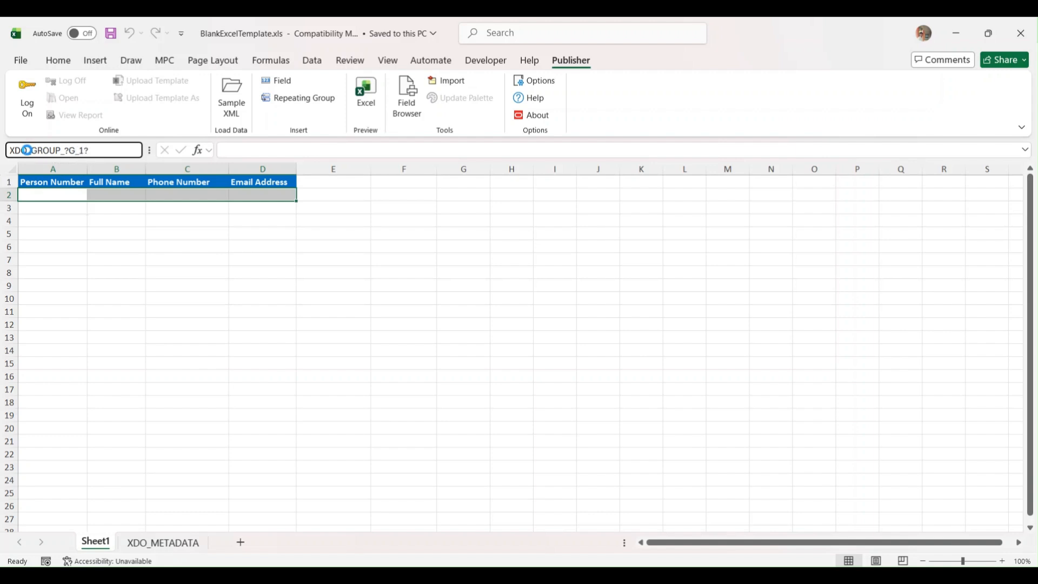
pyautogui.press('Return')
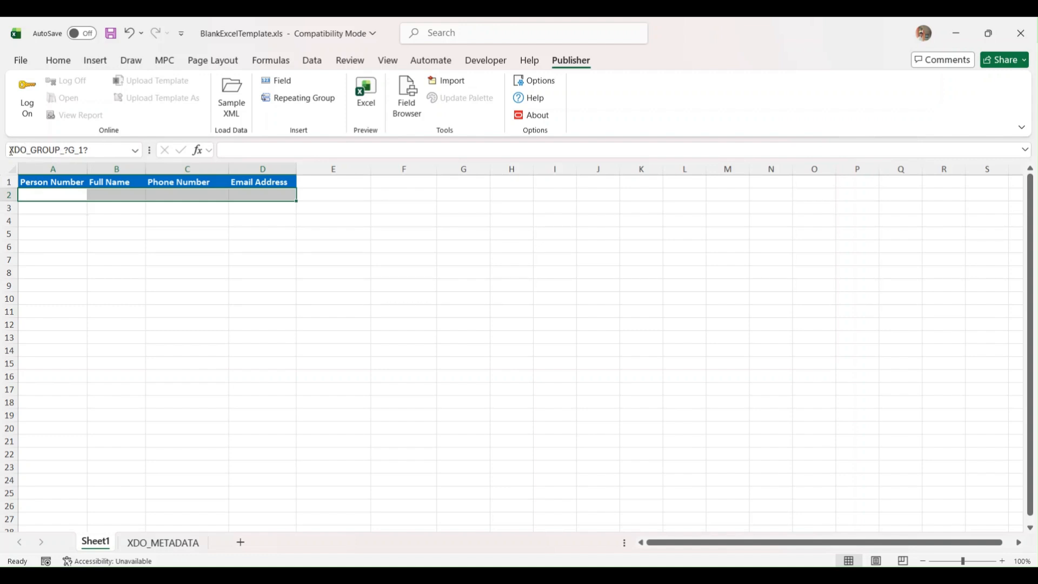
# Check the range's group name against the Person Details XML tag name in the data model's structure in the browser.
pyautogui.click(10, 151)
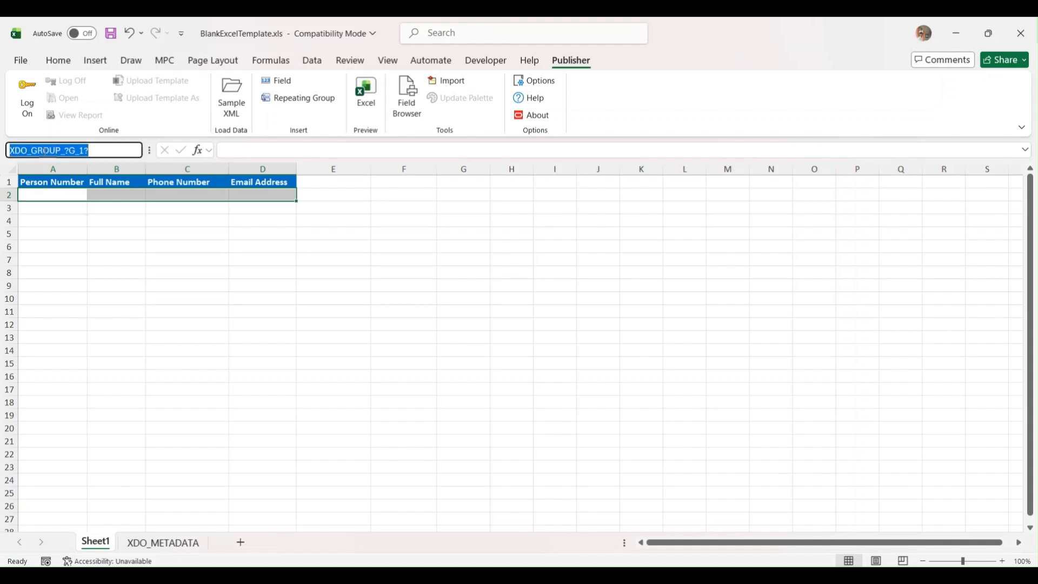
pyautogui.click(87, 151)
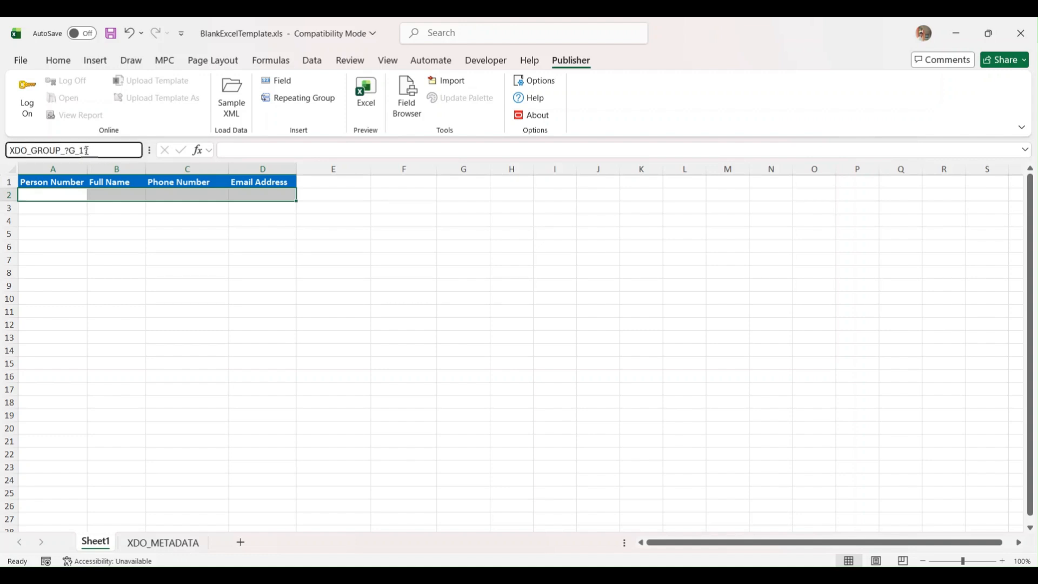
pyautogui.click(958, 34)
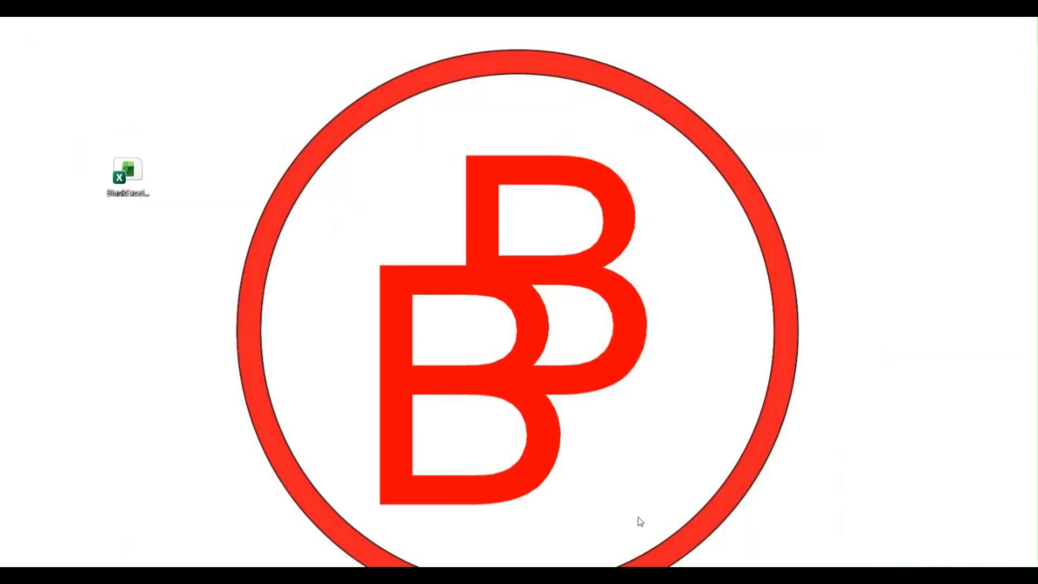
pyautogui.click(519, 575)
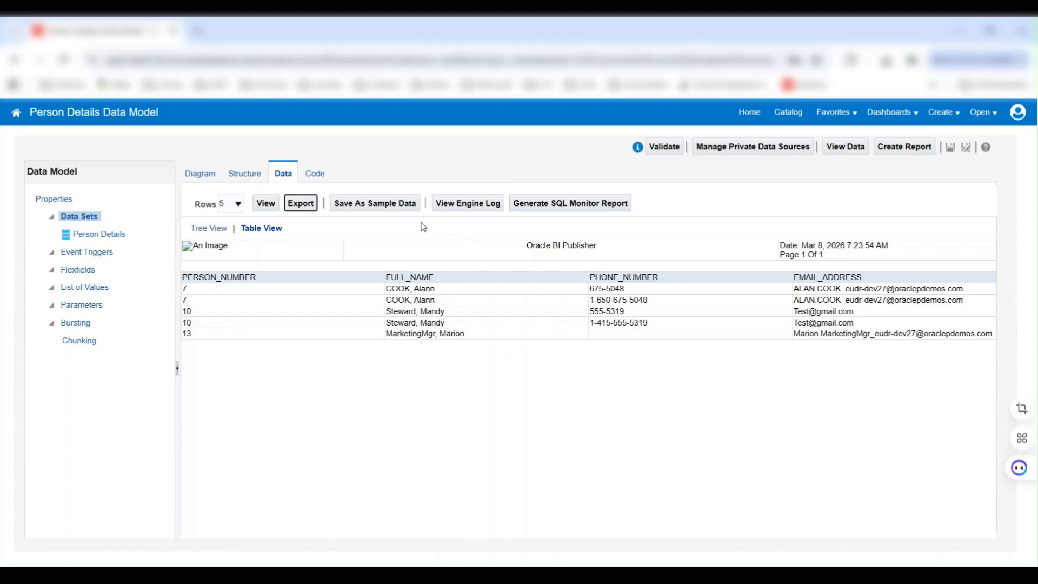
pyautogui.click(239, 177)
pyautogui.moveTo(373, 335); pyautogui.dragTo(444, 413)
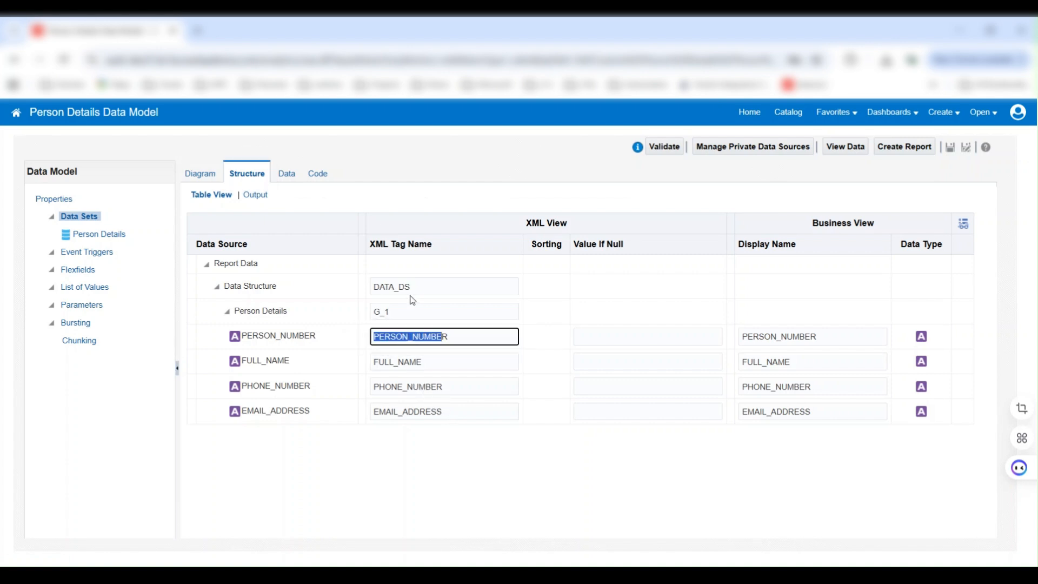
pyautogui.click(394, 312)
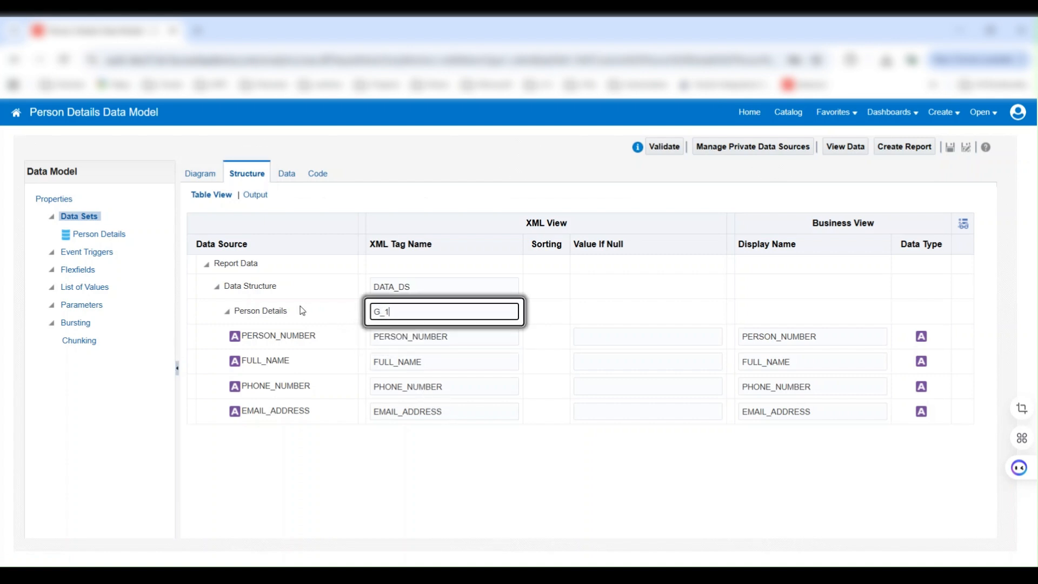
pyautogui.moveTo(394, 312); pyautogui.dragTo(377, 311)
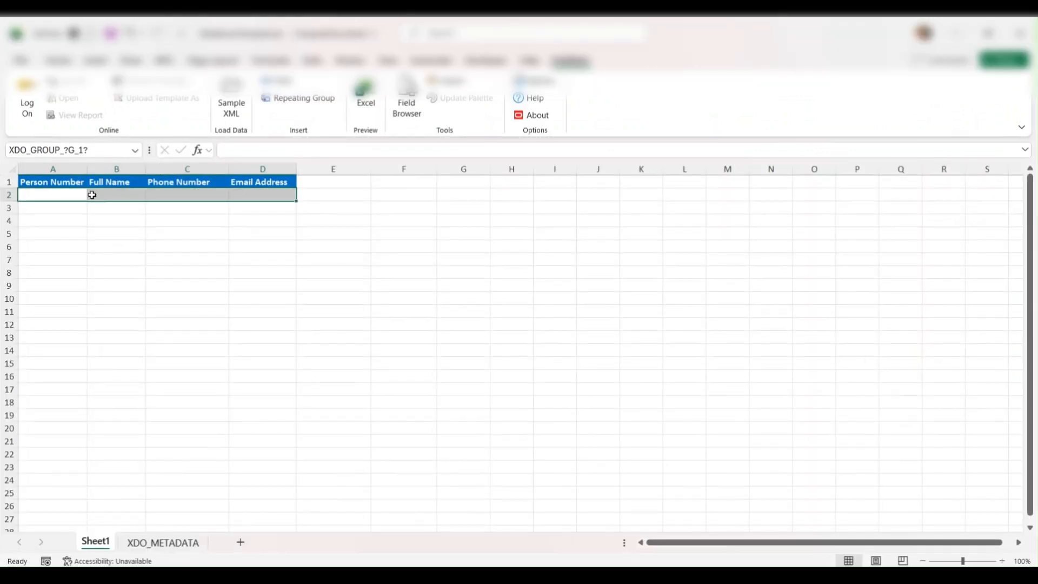
# Preview the Excel template with the sample data, autofit all columns and examine the Person Number values in the repeated rows.
pyautogui.click(72, 193)
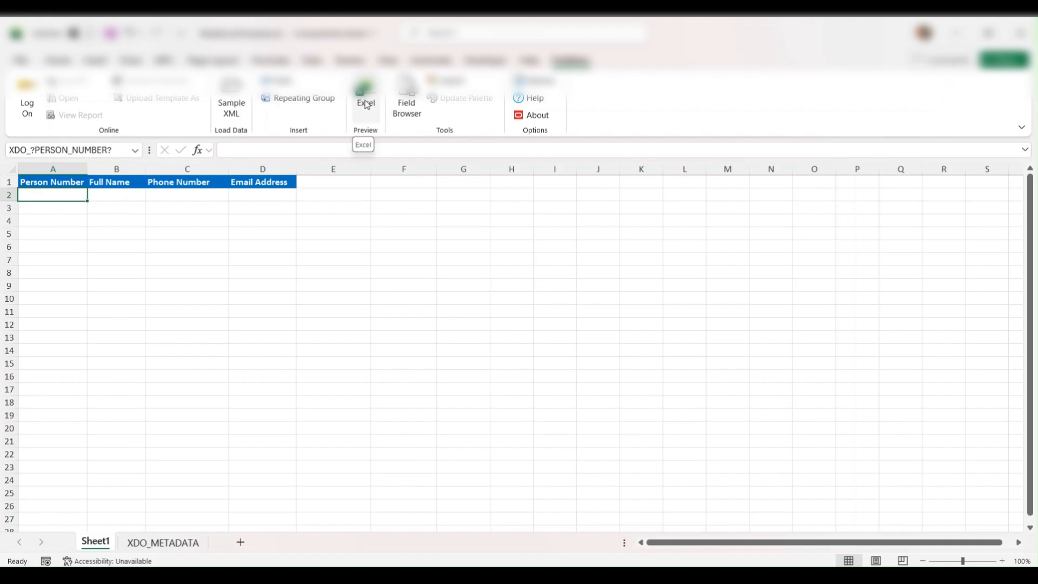
pyautogui.click(366, 104)
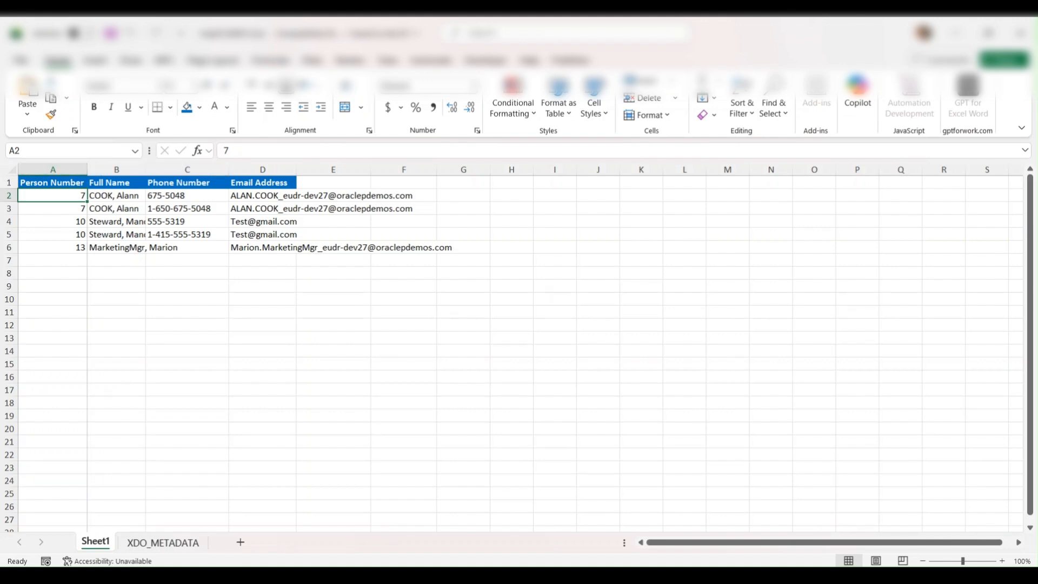
pyautogui.click(12, 170)
pyautogui.doubleClick(87, 170)
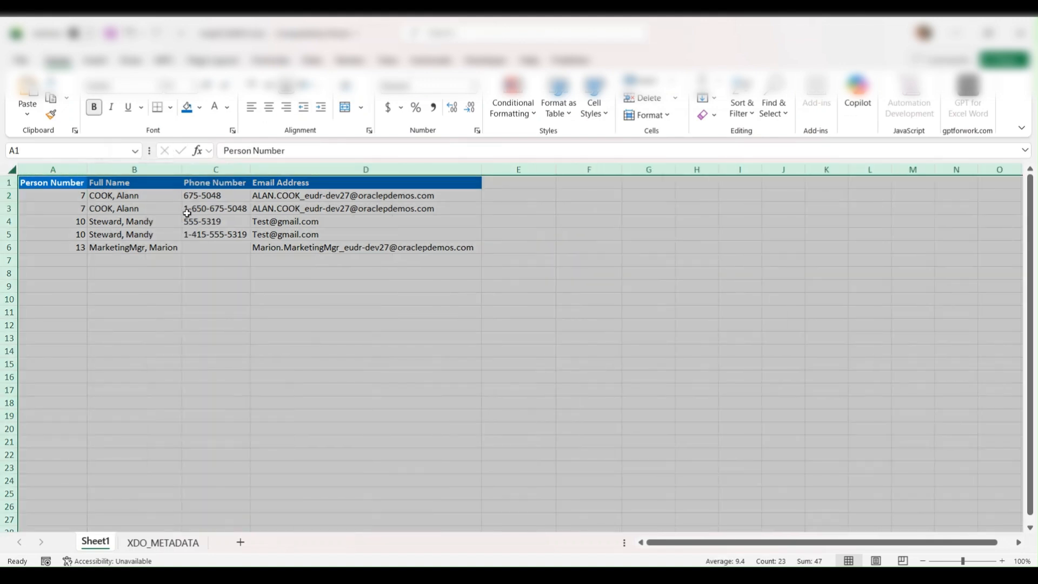
pyautogui.click(176, 226)
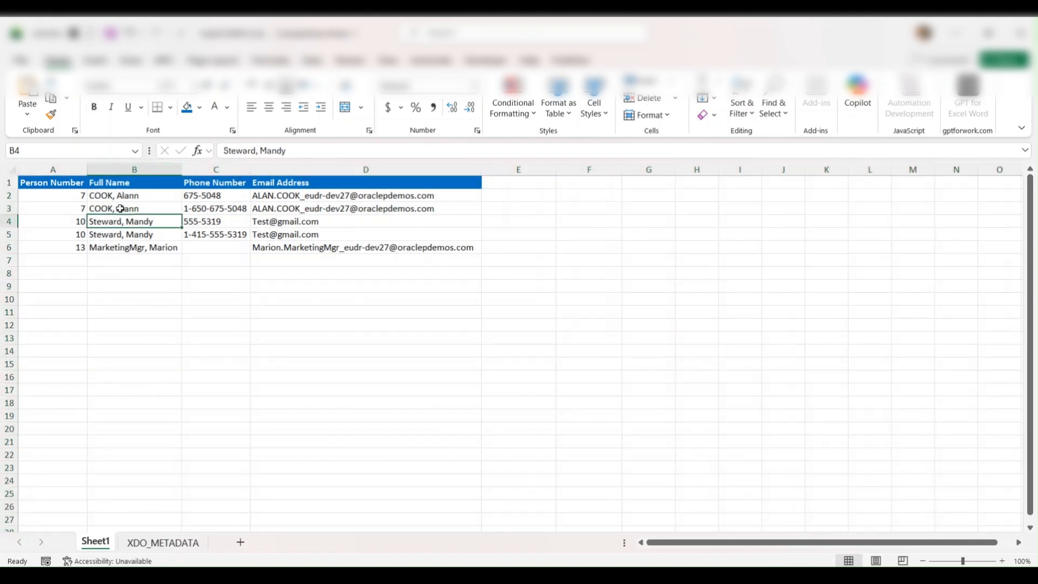
pyautogui.moveTo(82, 195); pyautogui.dragTo(80, 247)
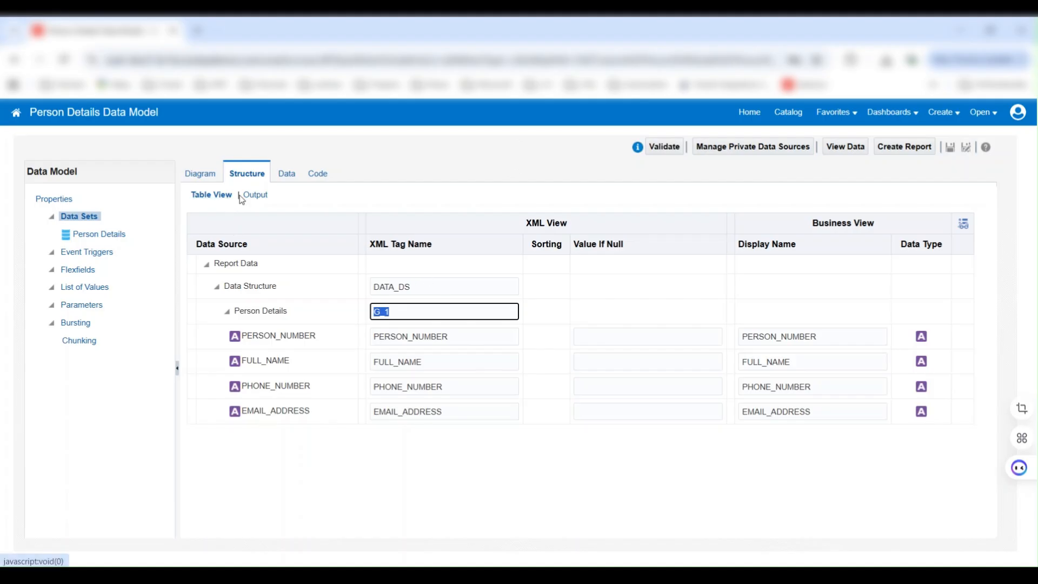
# In the browser, view 200 rows of Person Details data as a table and export the data as XML.
pyautogui.click(286, 173)
pyautogui.click(231, 203)
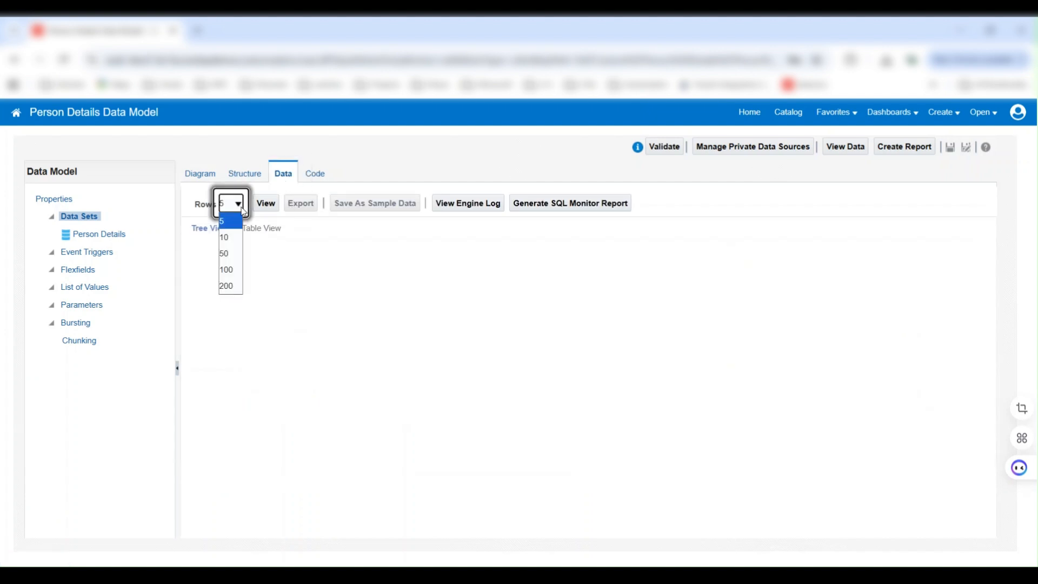
pyautogui.click(231, 286)
pyautogui.click(264, 203)
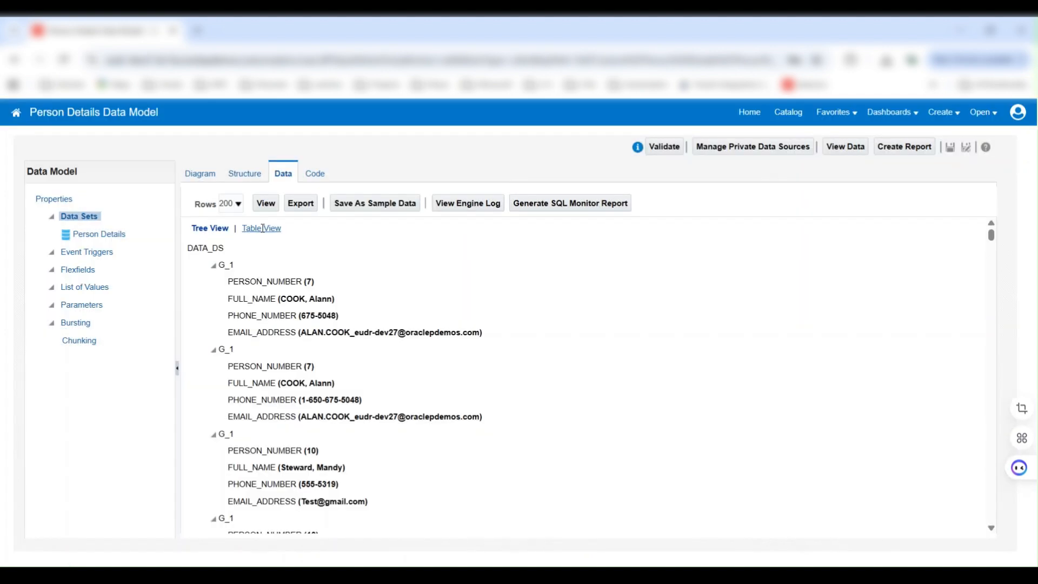
pyautogui.click(263, 228)
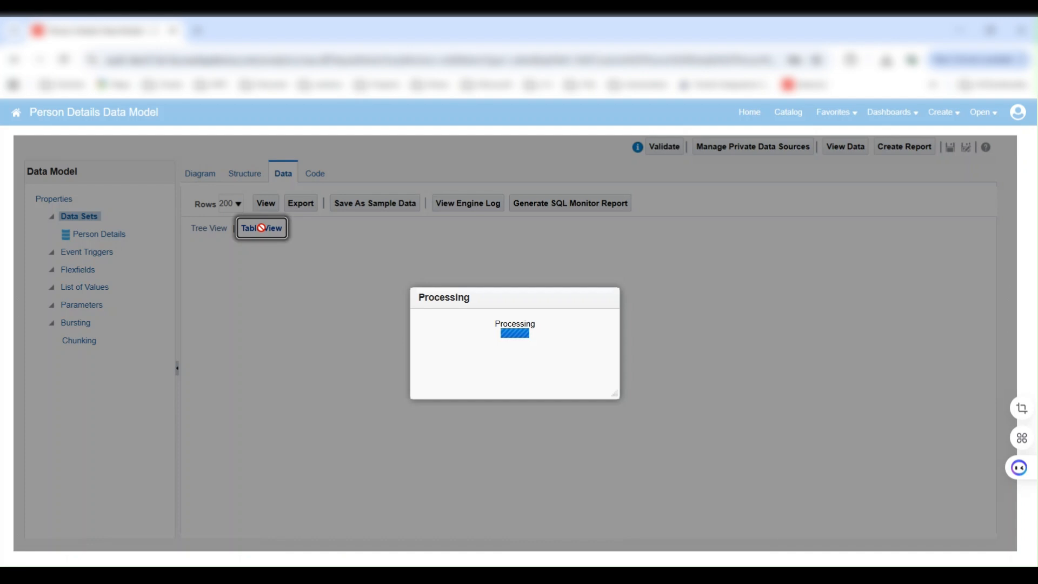
pyautogui.scroll(-10, 452, 370)
pyautogui.scroll(10, 453, 370)
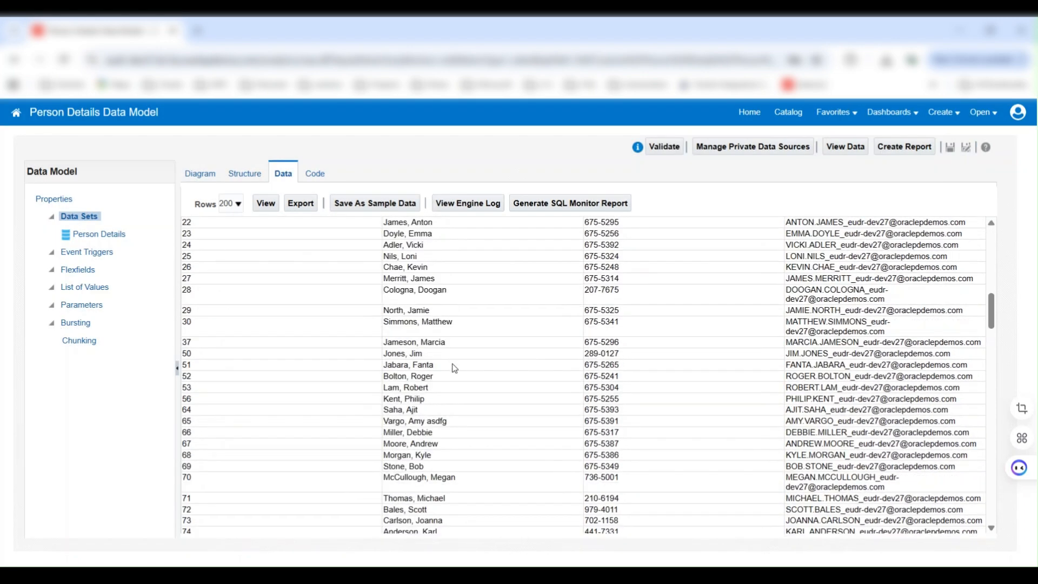
pyautogui.click(301, 203)
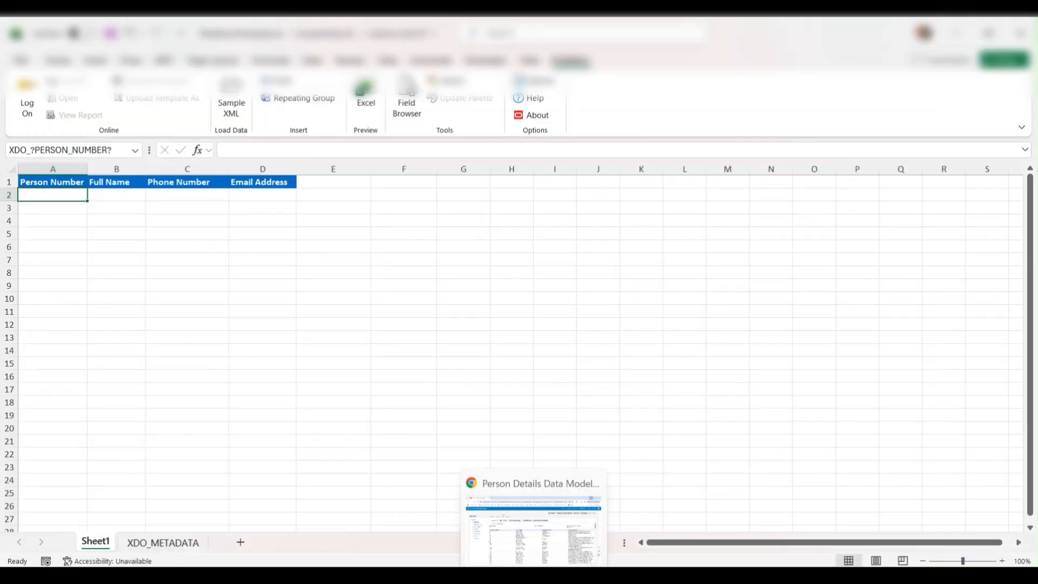
pyautogui.click(534, 575)
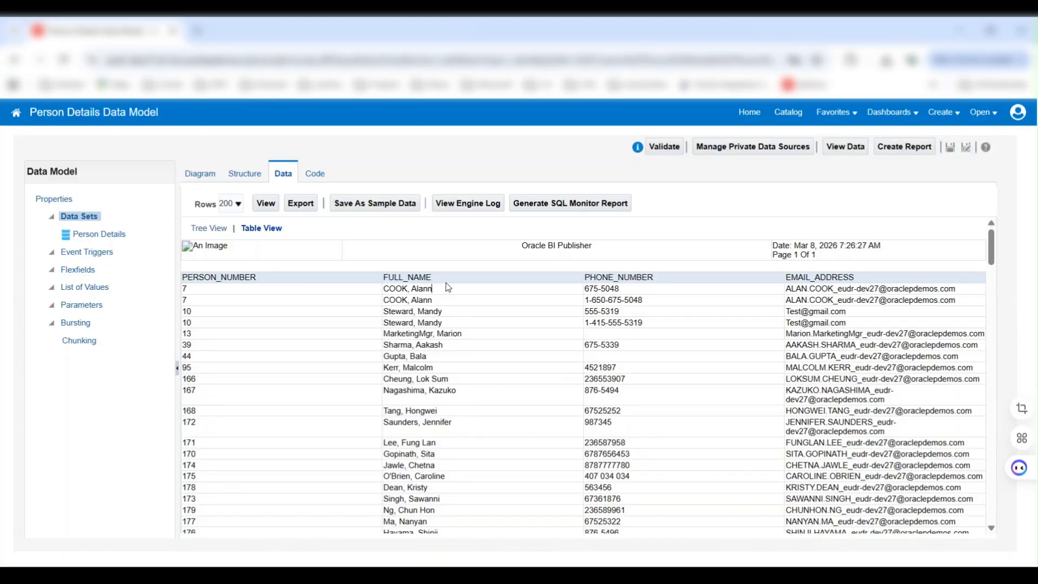
pyautogui.click(960, 31)
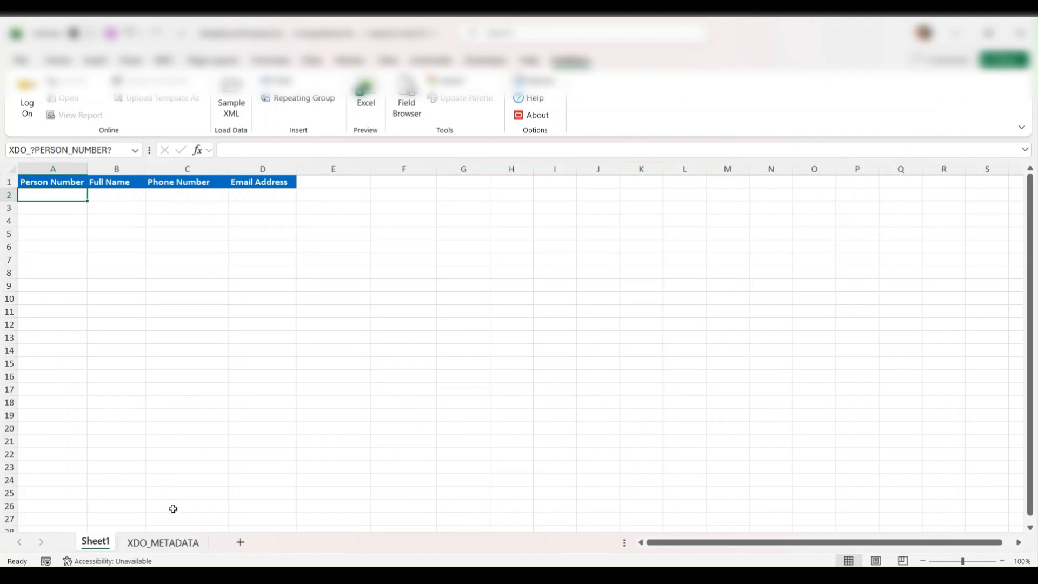
# Rename Sheet1 of the Excel template to Person Details.
pyautogui.rightClick(105, 542)
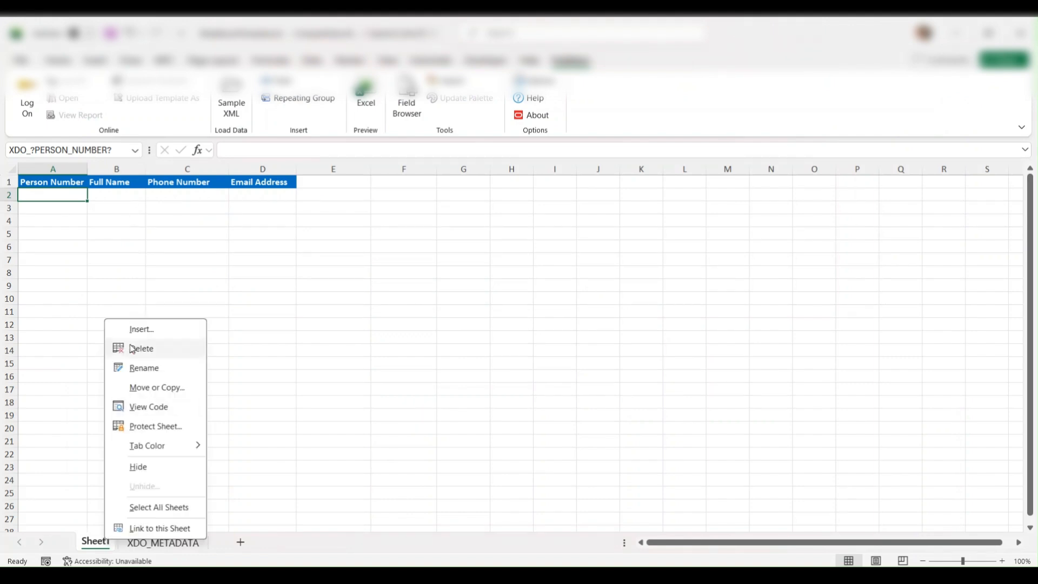
pyautogui.click(135, 372)
pyautogui.write('pERSON dETAILS')
pyautogui.press('BackSpace')
pyautogui.press('BackSpace')
pyautogui.press('BackSpace')
pyautogui.press('BackSpace')
pyautogui.press('BackSpace')
pyautogui.press('BackSpace')
pyautogui.press('BackSpace')
pyautogui.press('BackSpace')
pyautogui.press('BackSpace')
pyautogui.press('BackSpace')
pyautogui.press('BackSpace')
pyautogui.press('BackSpace')
pyautogui.press('BackSpace')
pyautogui.press('BackSpace')
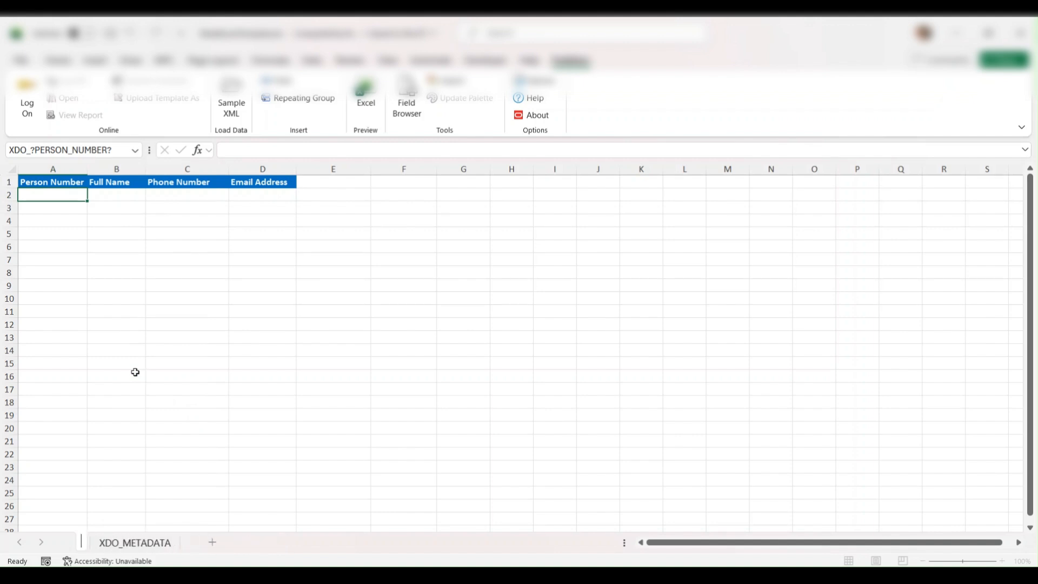
pyautogui.write('Person Details')
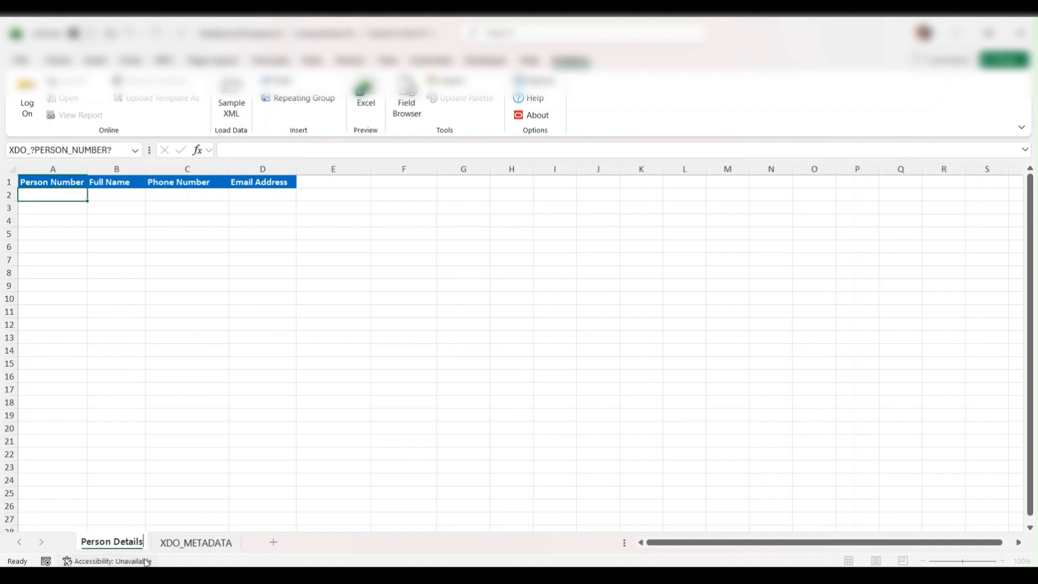
pyautogui.click(185, 517)
# Hide the XDO_METADATA sheet of the template and close the workbook.
pyautogui.click(181, 541)
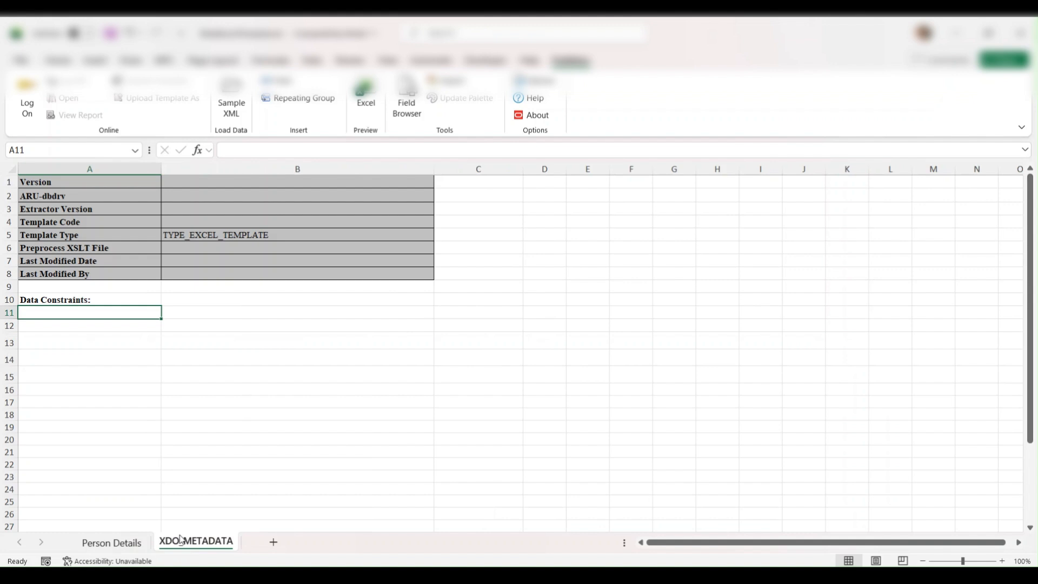
pyautogui.click(114, 542)
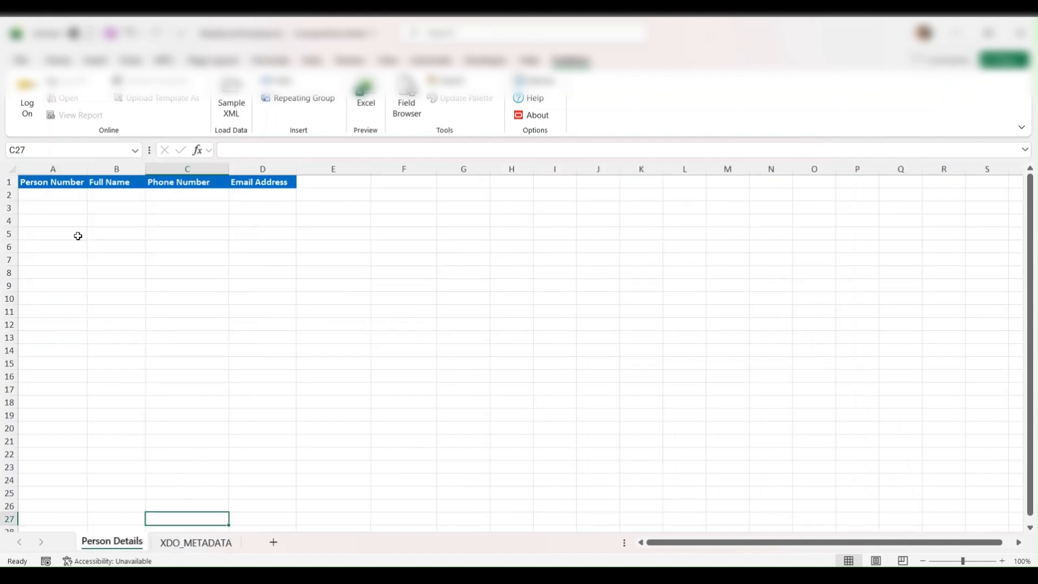
pyautogui.click(54, 195)
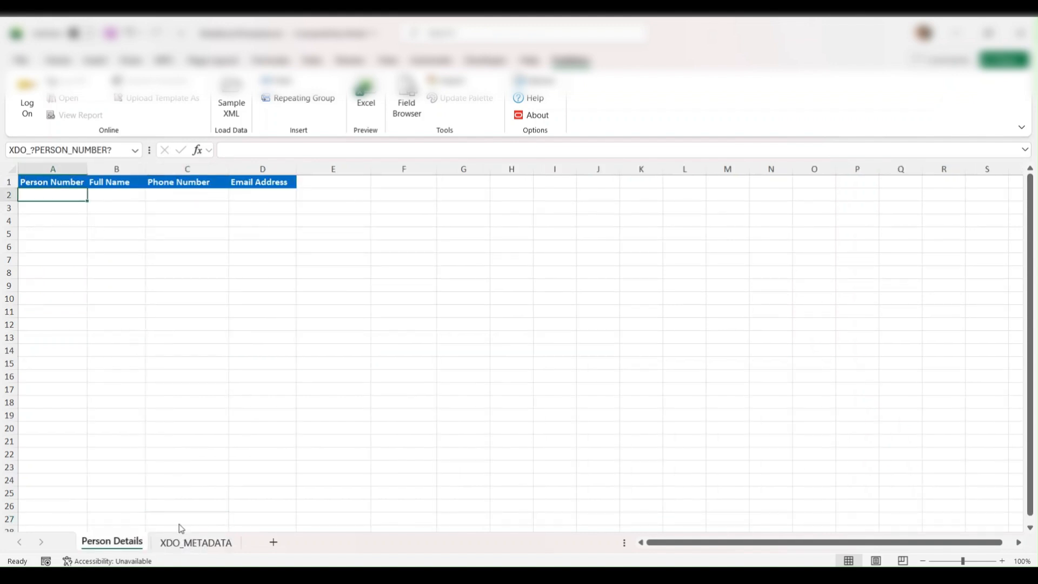
pyautogui.click(187, 541)
pyautogui.rightClick(182, 550)
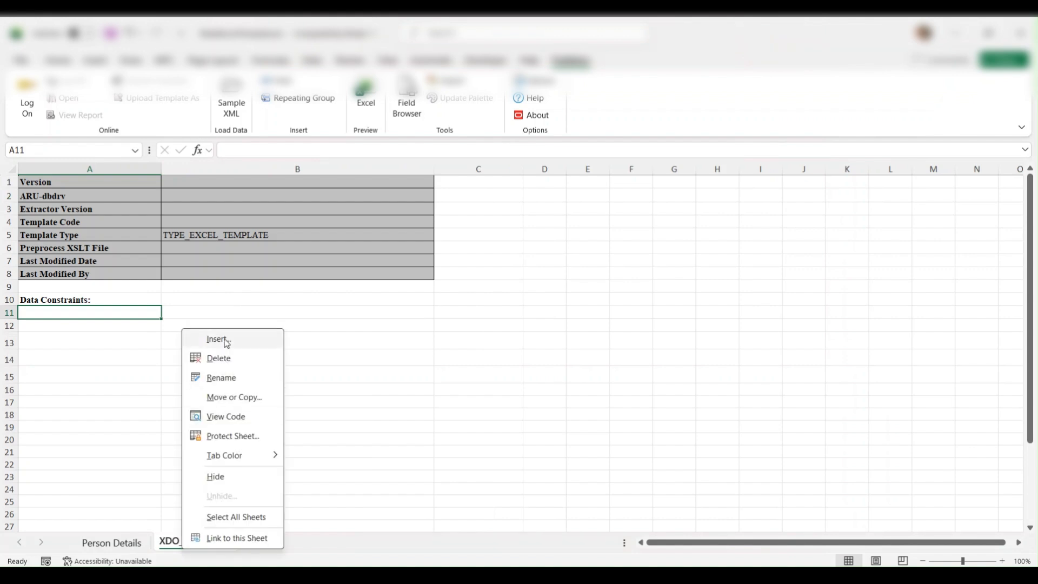
pyautogui.click(216, 476)
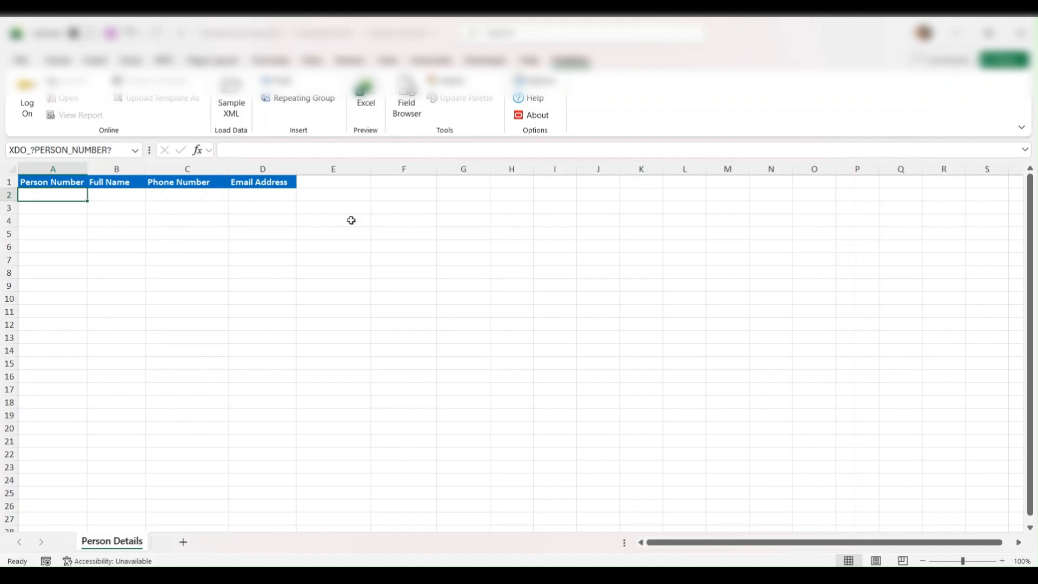
pyautogui.click(1020, 33)
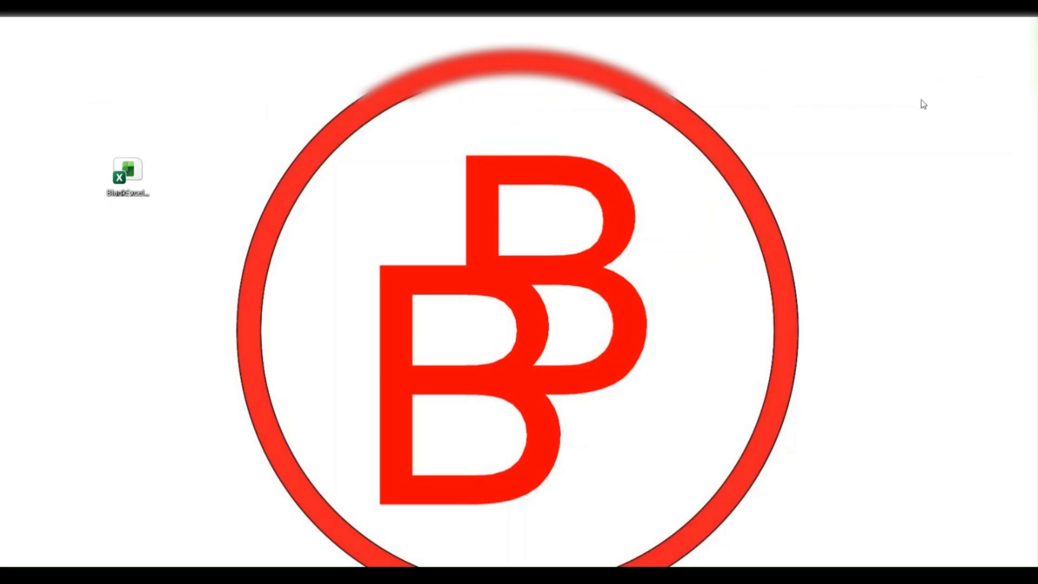
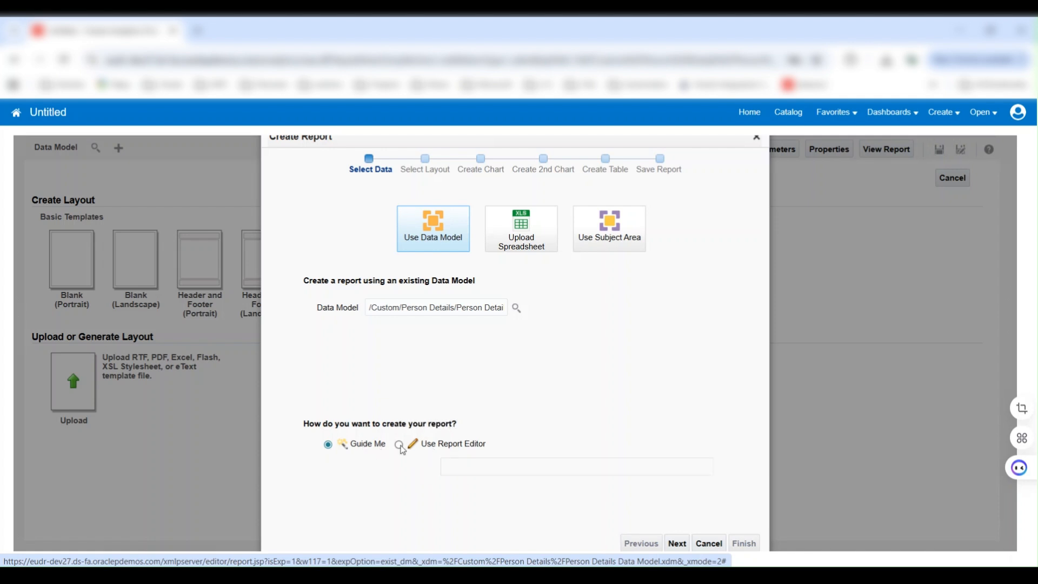
# Choose to build the report from the Person Details data model with the Report Editor and finish the report wizard.
pyautogui.click(399, 444)
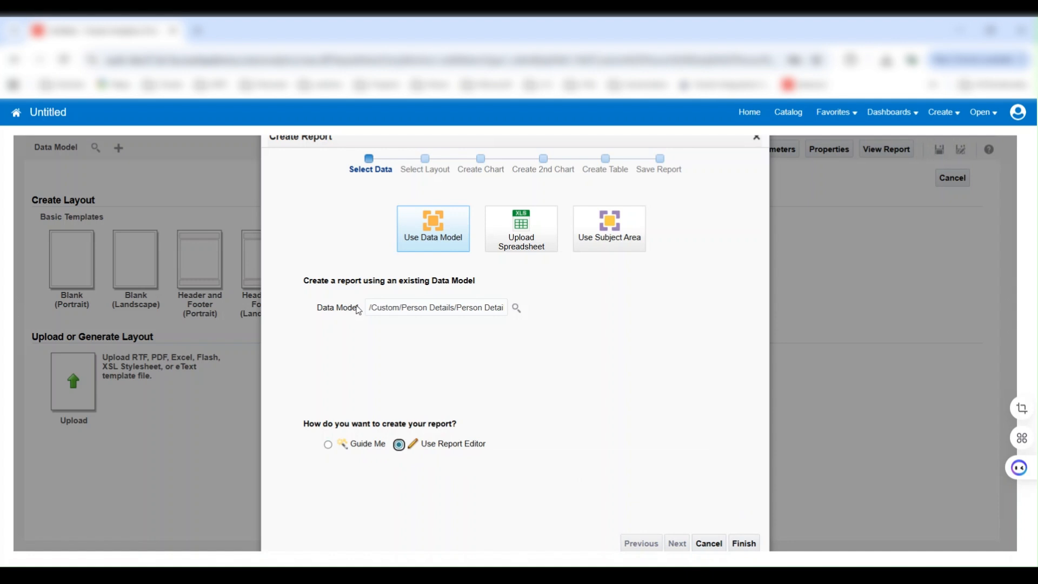
pyautogui.moveTo(368, 312); pyautogui.dragTo(496, 309)
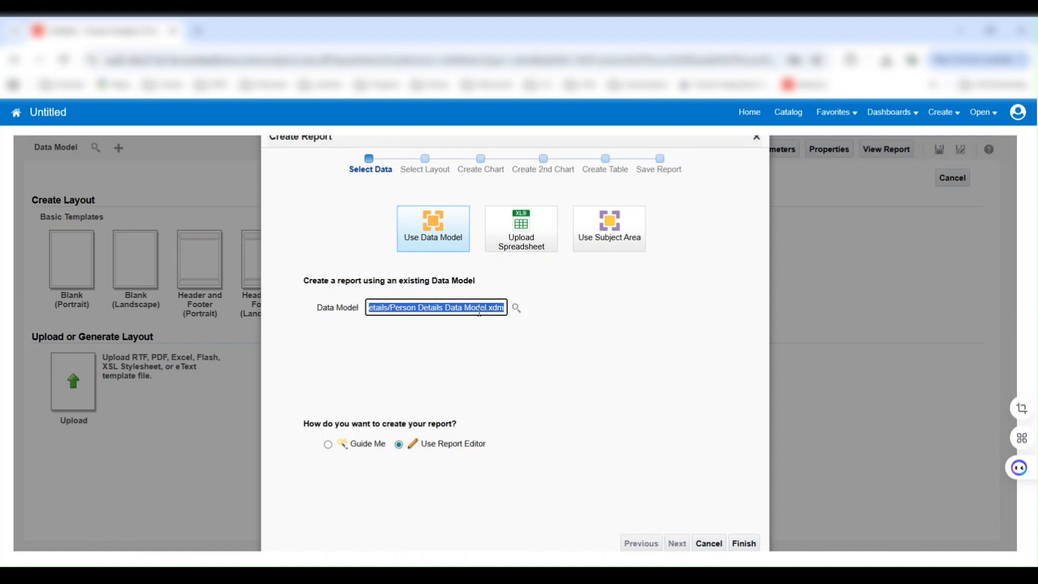
pyautogui.click(504, 336)
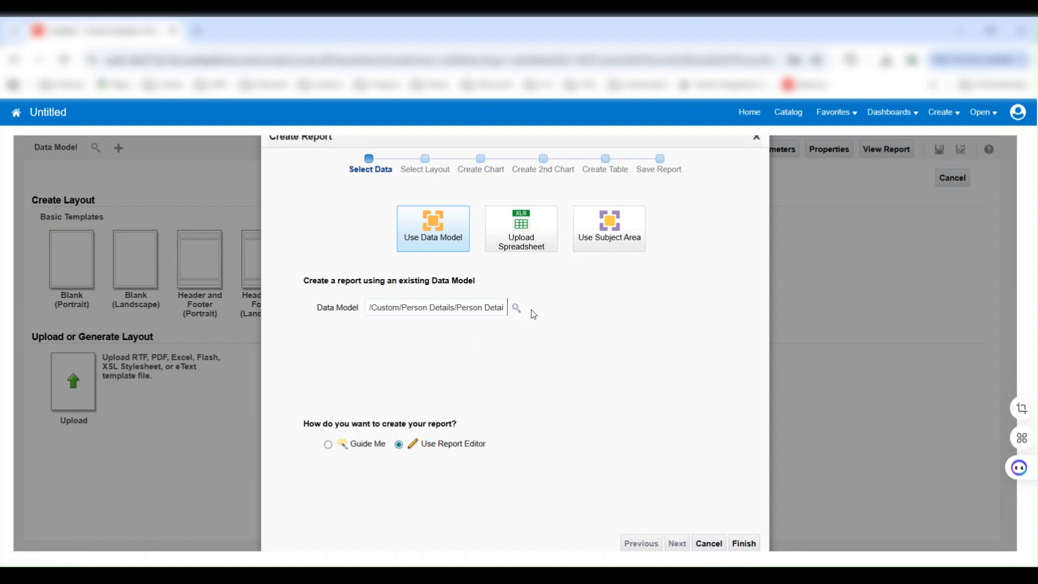
pyautogui.click(741, 544)
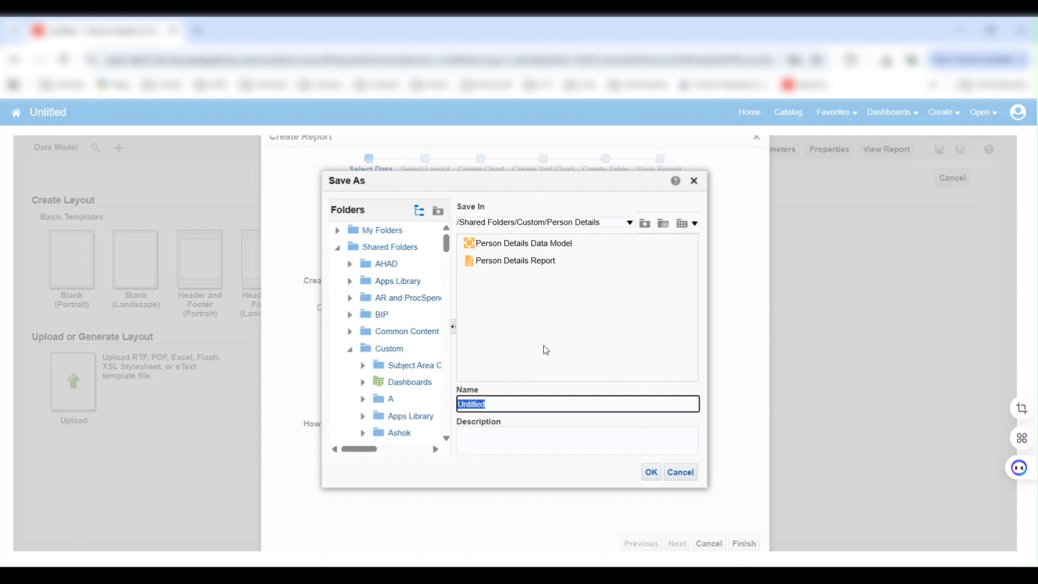
# Save the report as Demo in /Shared Folders/Custom/Person Details.
pyautogui.click(500, 404)
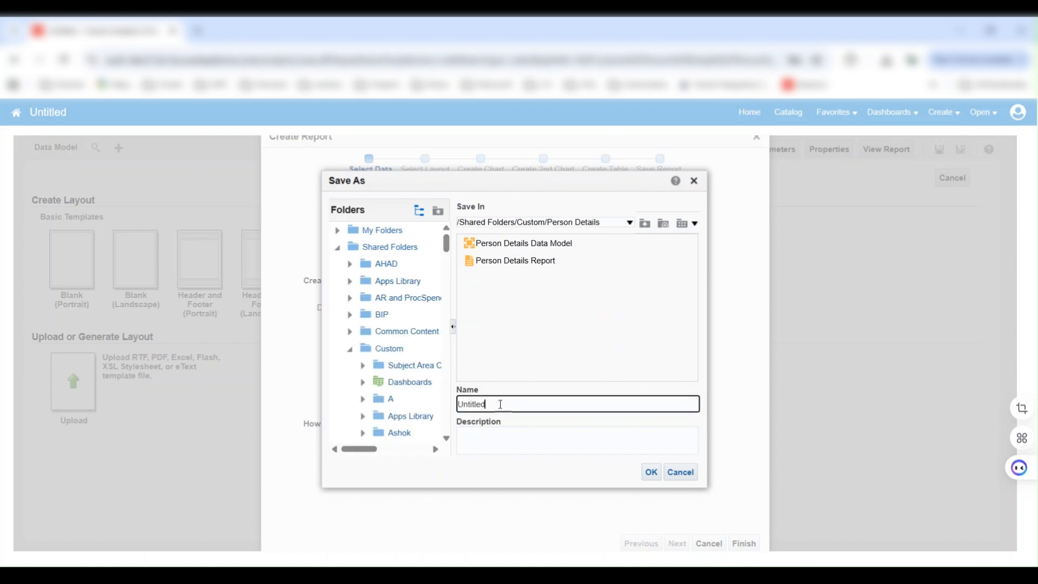
pyautogui.press('BackSpace')
pyautogui.press('BackSpace')
pyautogui.press('BackSpace')
pyautogui.press('BackSpace')
pyautogui.press('BackSpace')
pyautogui.press('BackSpace')
pyautogui.press('BackSpace')
pyautogui.press('BackSpace')
pyautogui.write('F')
pyautogui.press('BackSpace')
pyautogui.click(652, 472)
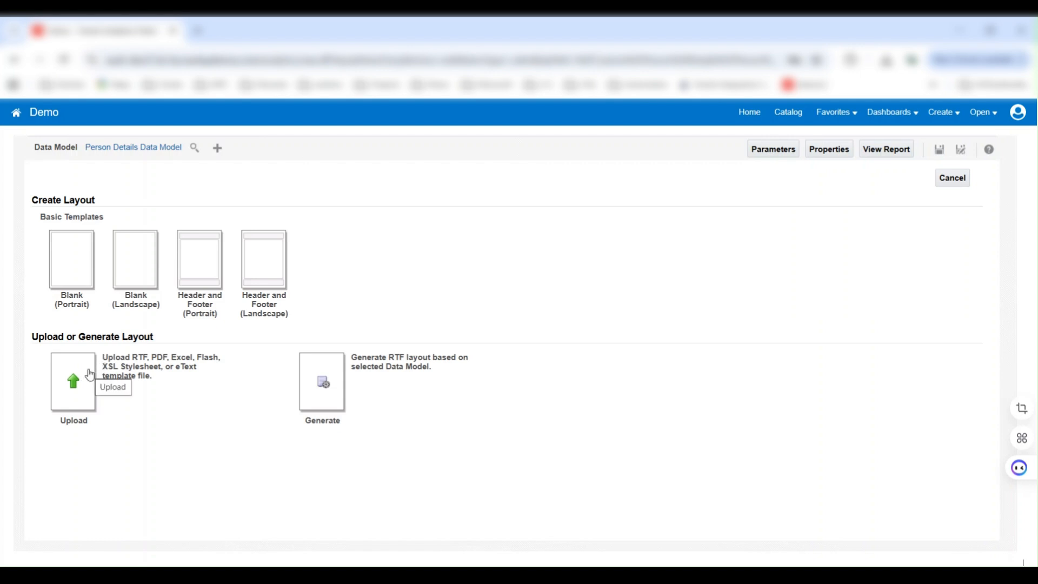
# Upload Person Details.xls as a layout named Demo, with type Excel Template (XLS) and locale English.
pyautogui.click(90, 374)
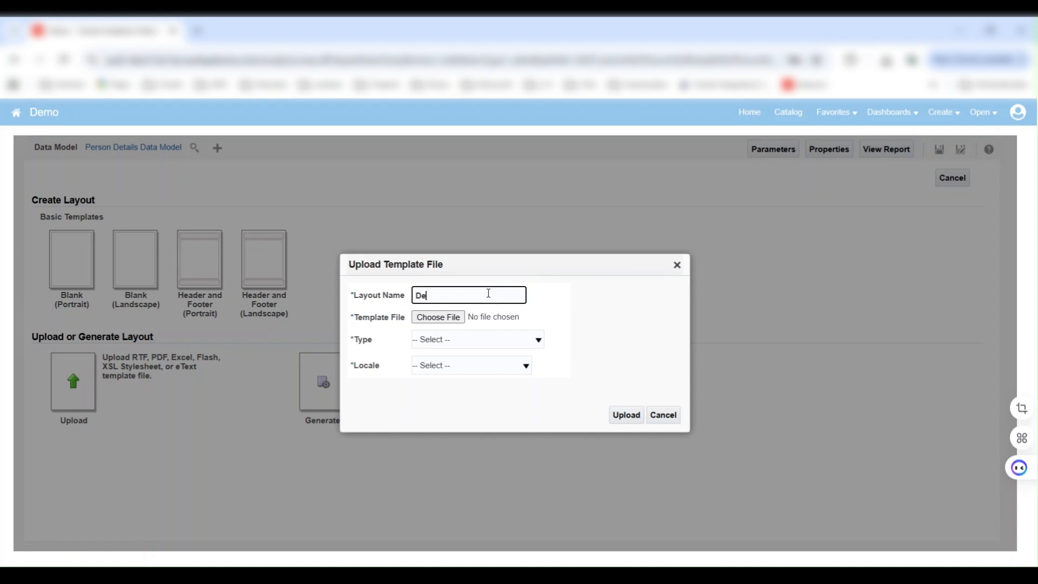
pyautogui.click(431, 322)
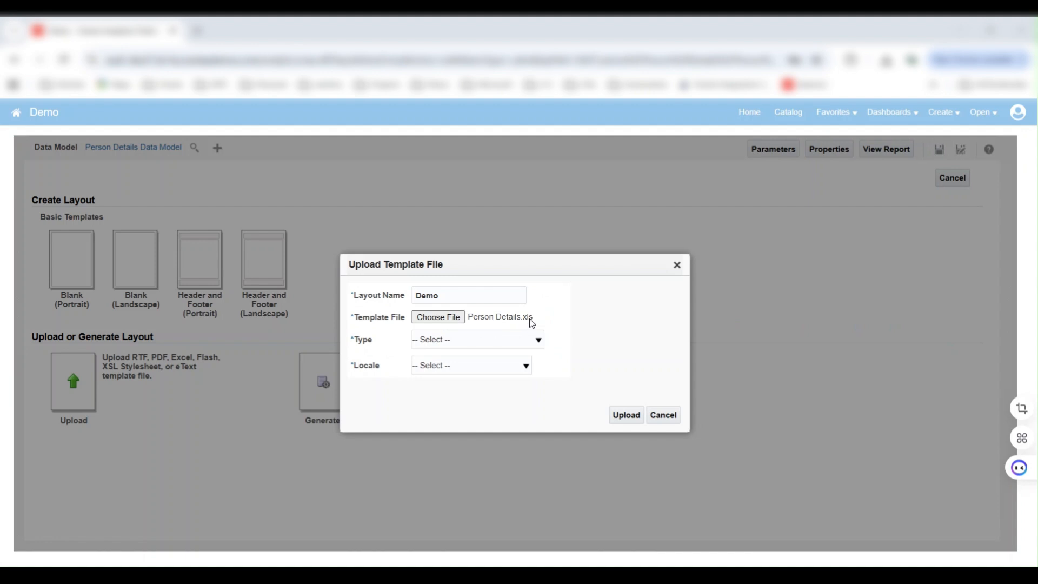
pyautogui.click(430, 341)
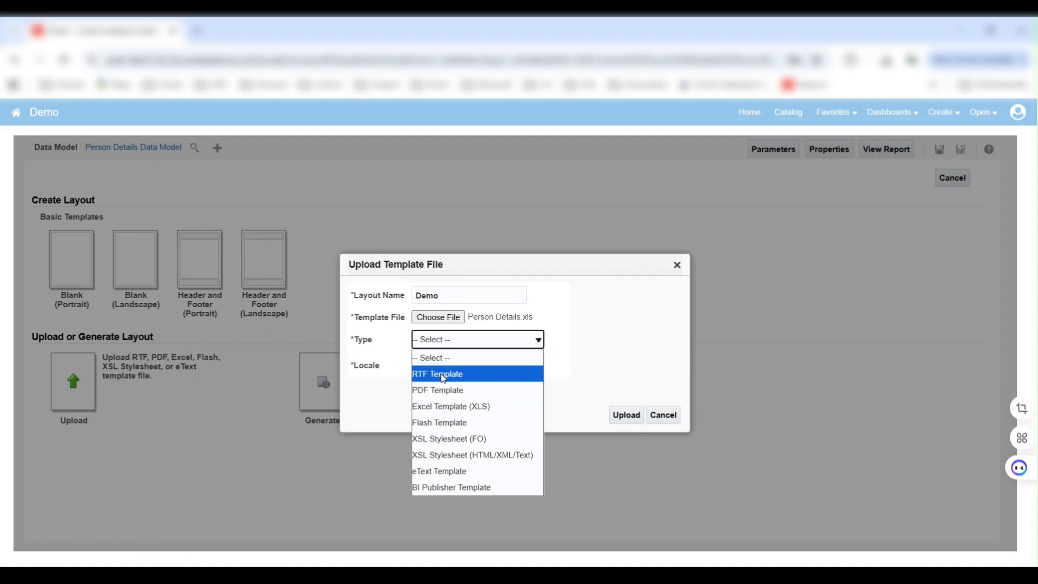
pyautogui.click(478, 414)
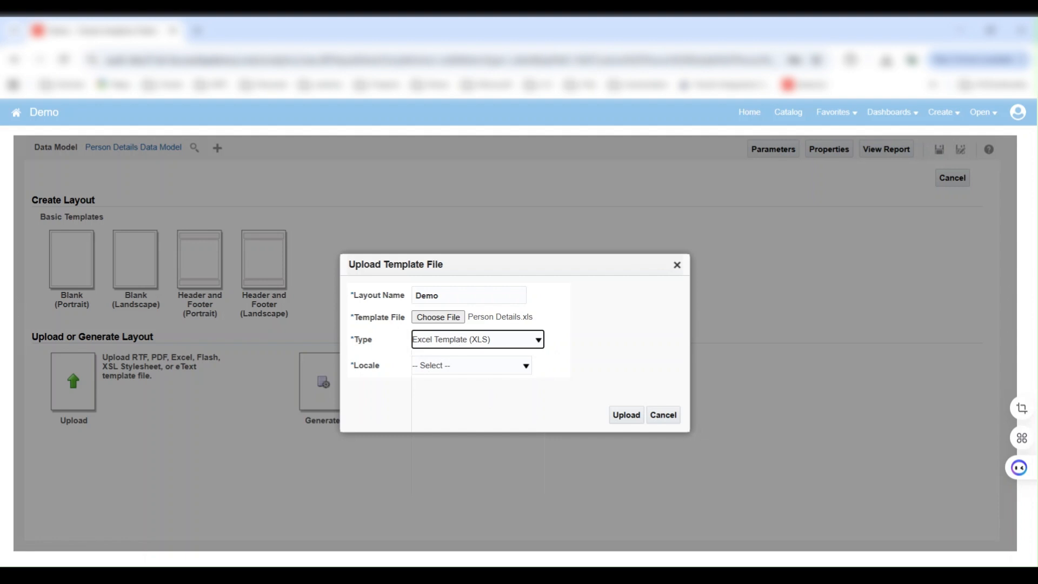
pyautogui.click(459, 370)
pyautogui.press('e')
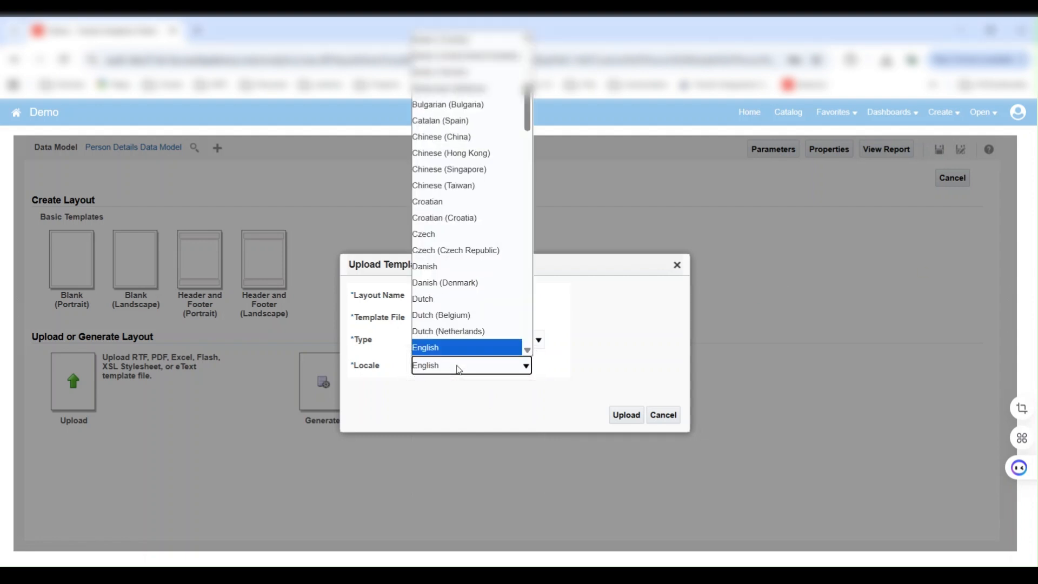
pyautogui.press('Return')
pyautogui.click(619, 421)
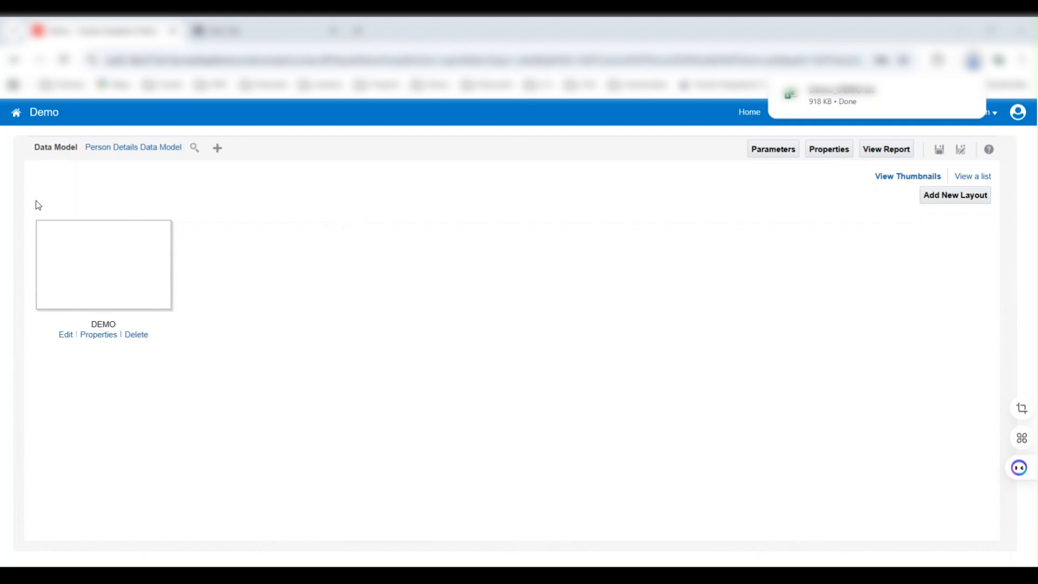
# Review the template properties of the Demo layout, return to the layout overview and save the report.
pyautogui.click(94, 339)
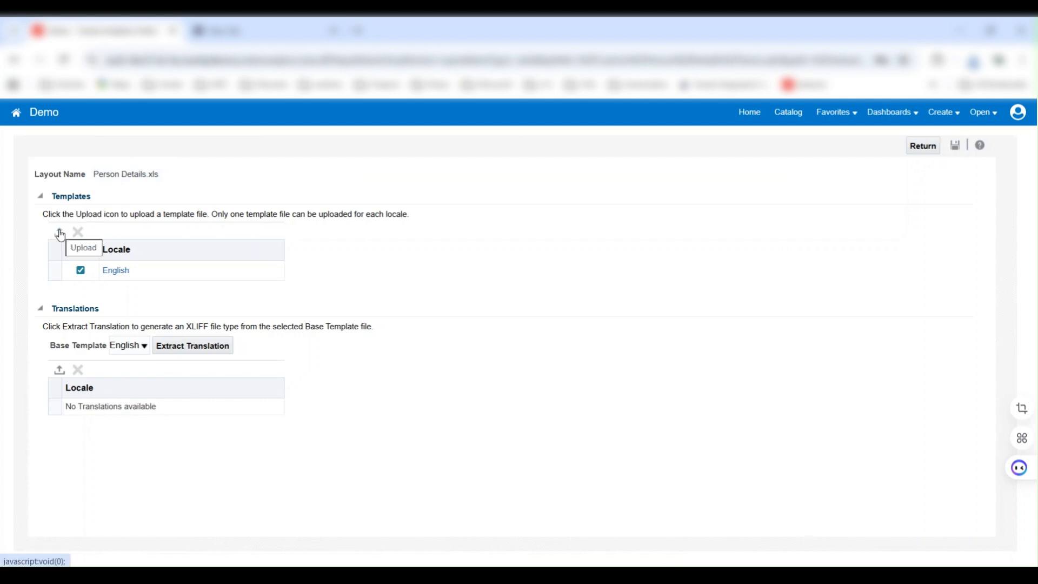
pyautogui.click(922, 146)
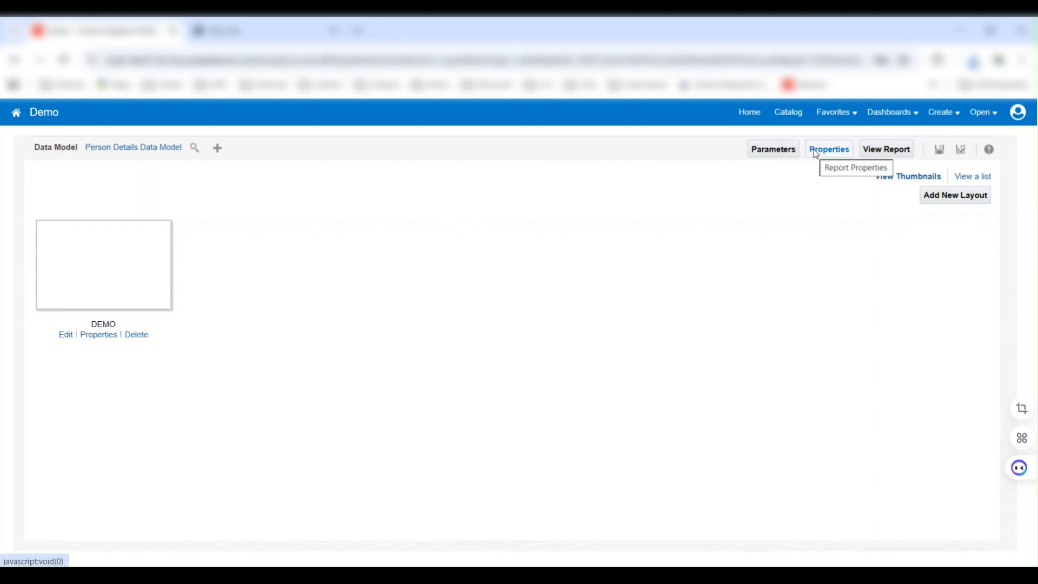
pyautogui.click(940, 150)
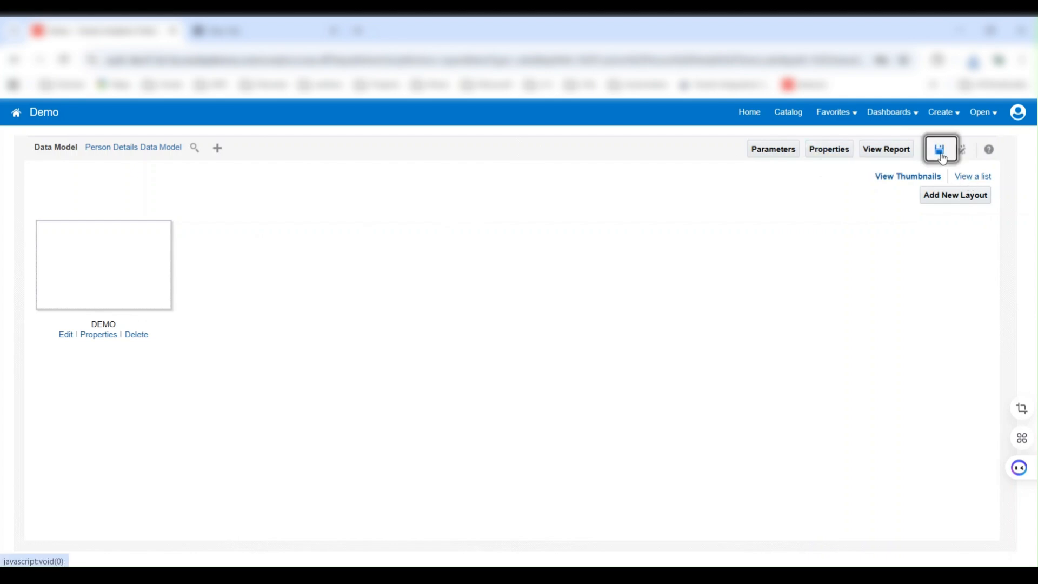
# View the report, open its downloaded output in Excel and autofit all columns.
pyautogui.click(897, 158)
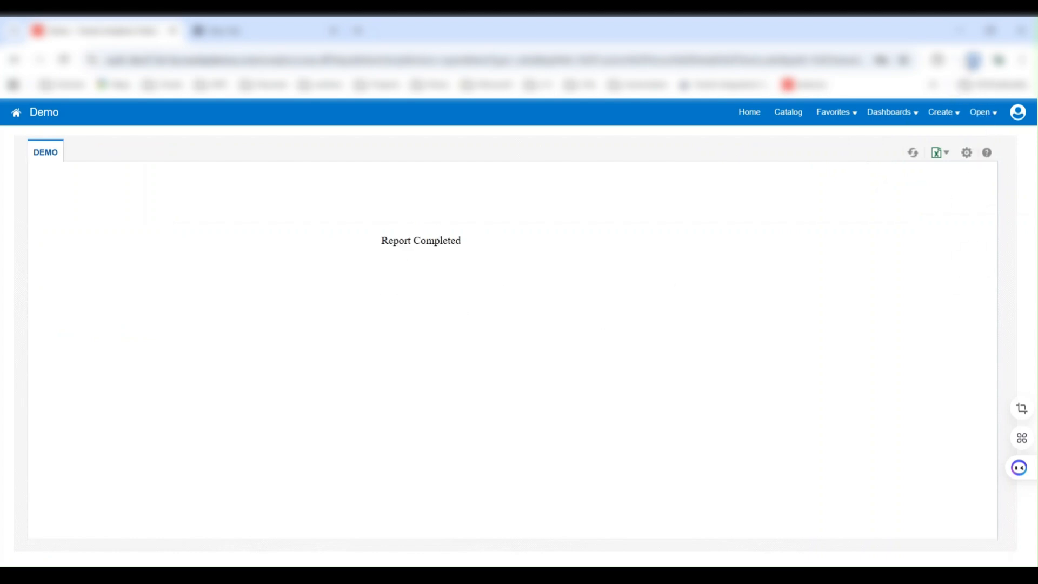
pyautogui.click(860, 103)
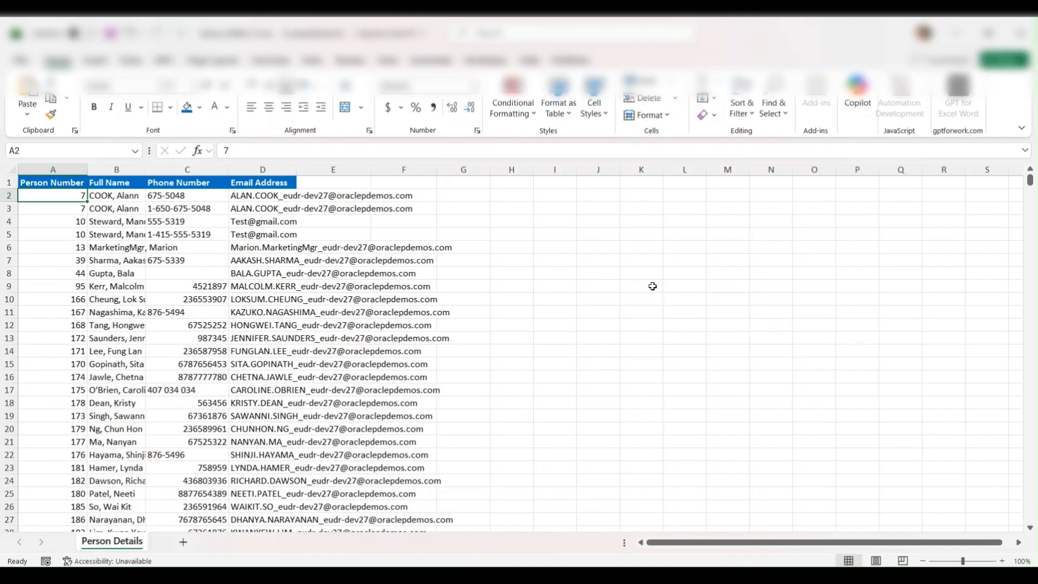
pyautogui.click(12, 170)
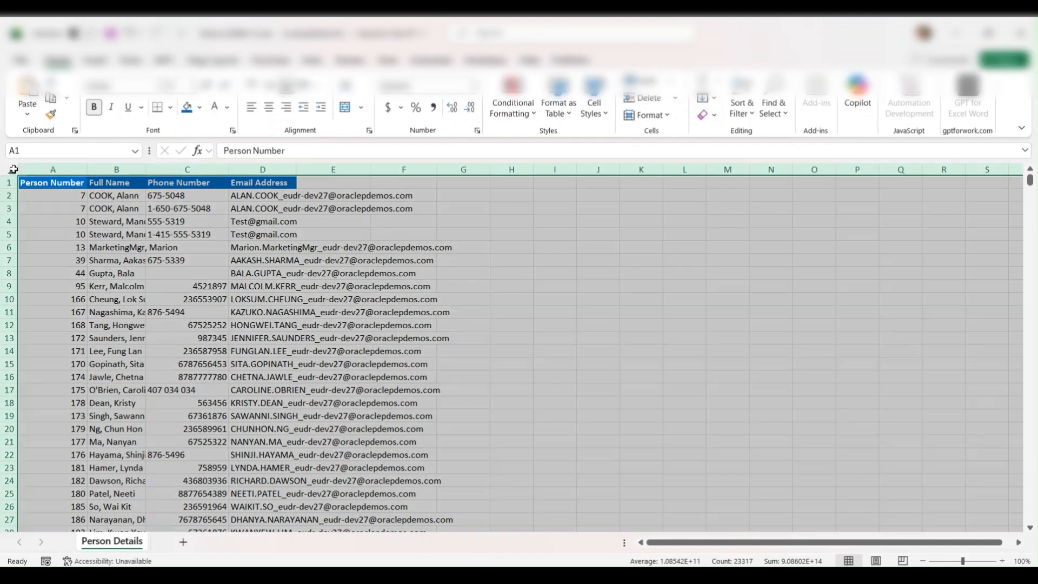
pyautogui.doubleClick(88, 175)
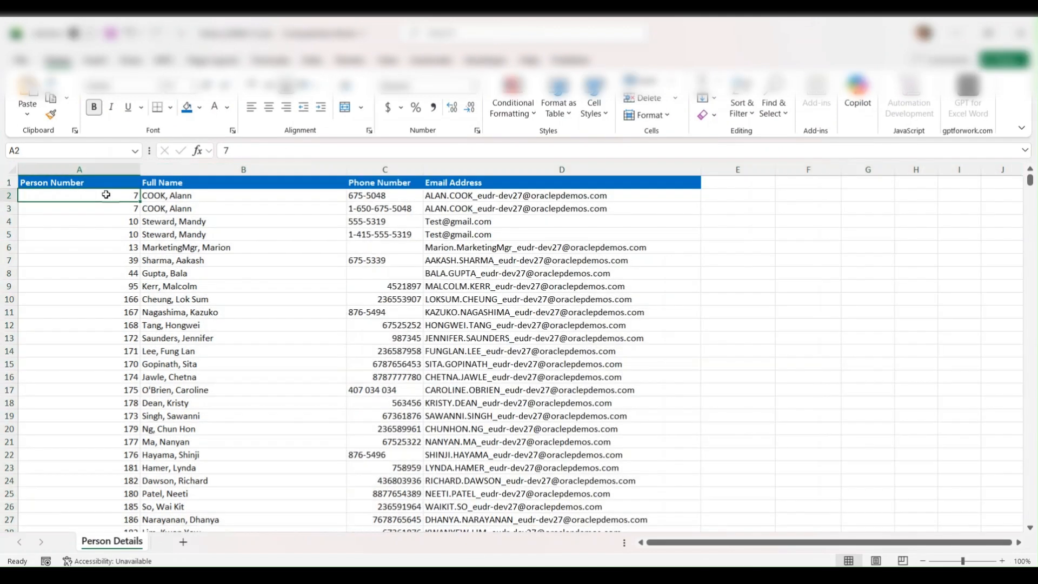
# Select all Person Number values from A2 to the last row to check how many there are.
pyautogui.click(106, 195)
pyautogui.hotkey('ctrl', 'shift', 'Down')
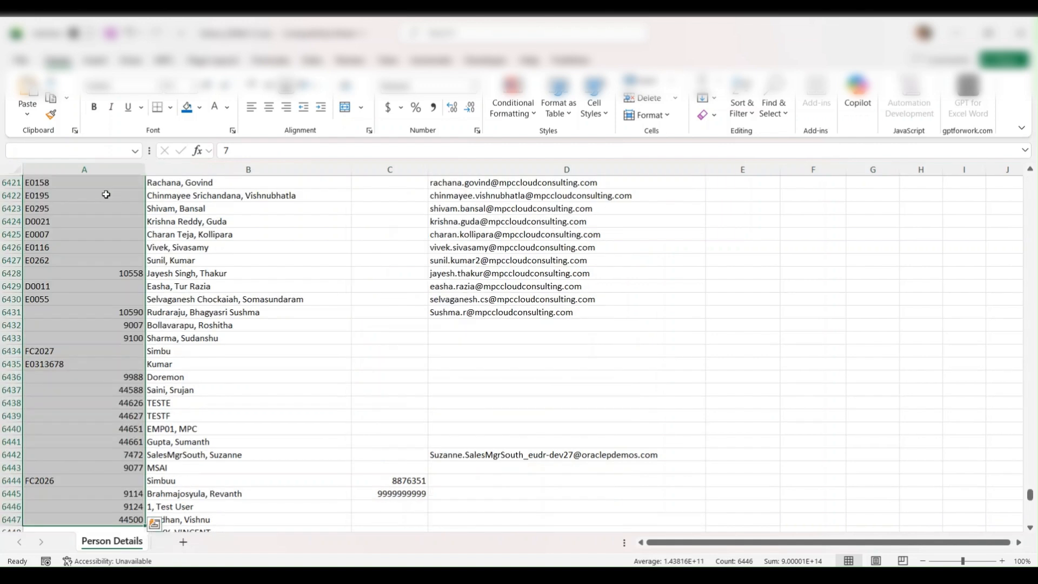
pyautogui.hotkey('ctrl', 'BackSpace')
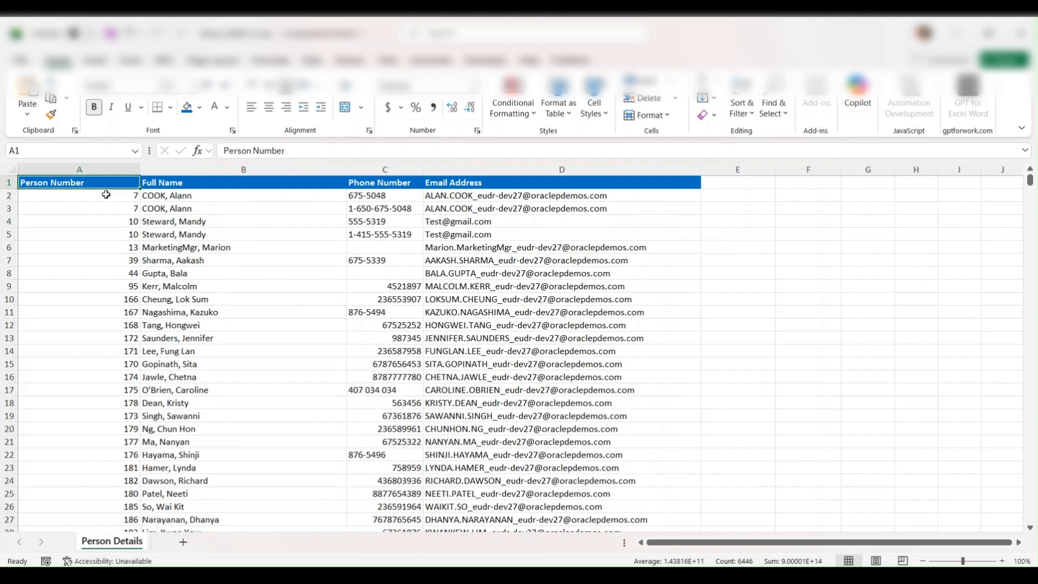
pyautogui.click(106, 194)
pyautogui.hotkey('ctrl', 'shift', 'Down')
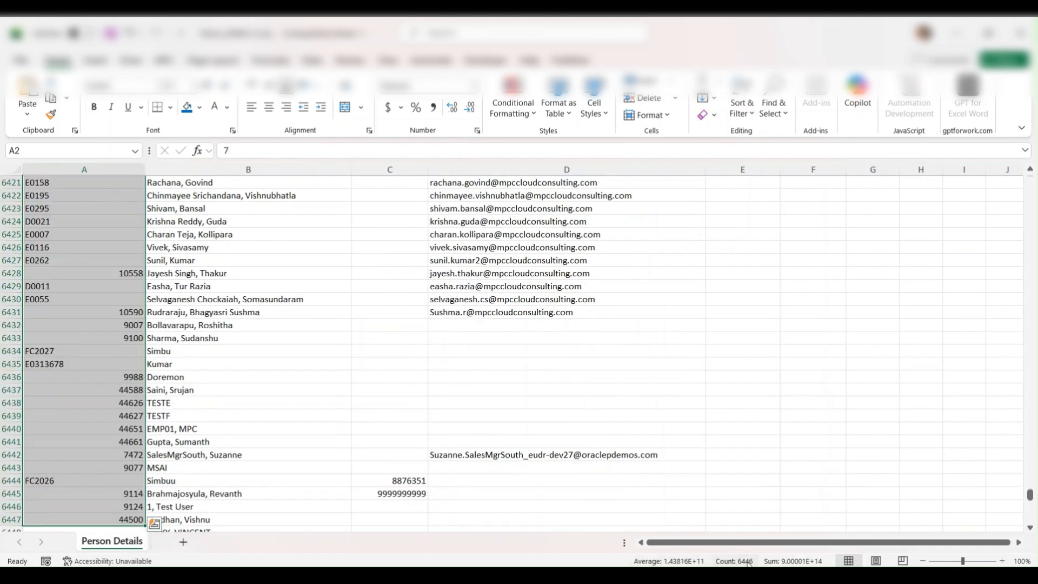
# Look through the person rows of the report output from the end of the sheet back to the header row.
pyautogui.scroll(10, 683, 483)
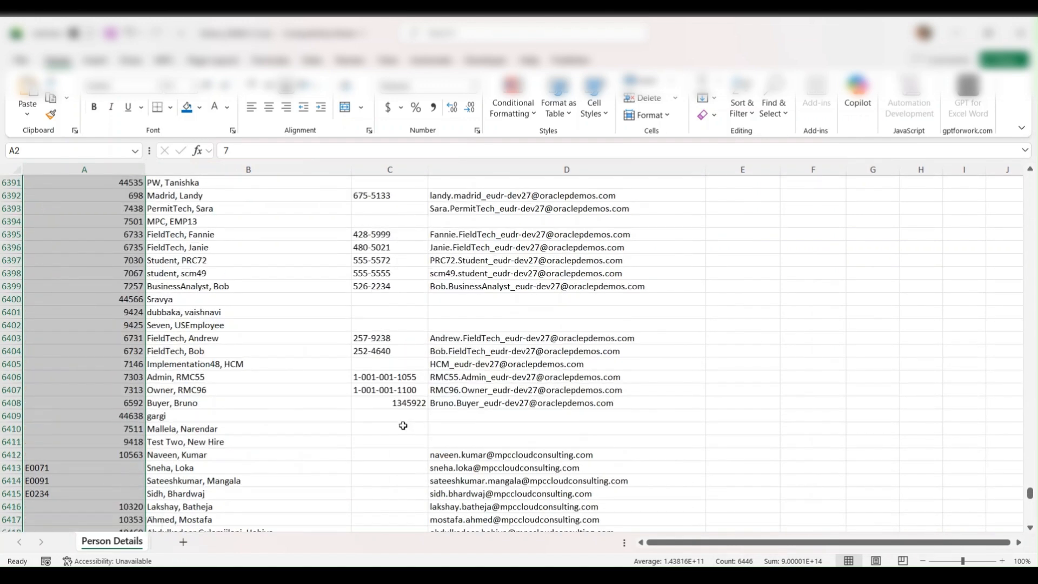
pyautogui.click(401, 428)
pyautogui.scroll(11, 398, 416)
pyautogui.scroll(20, 397, 408)
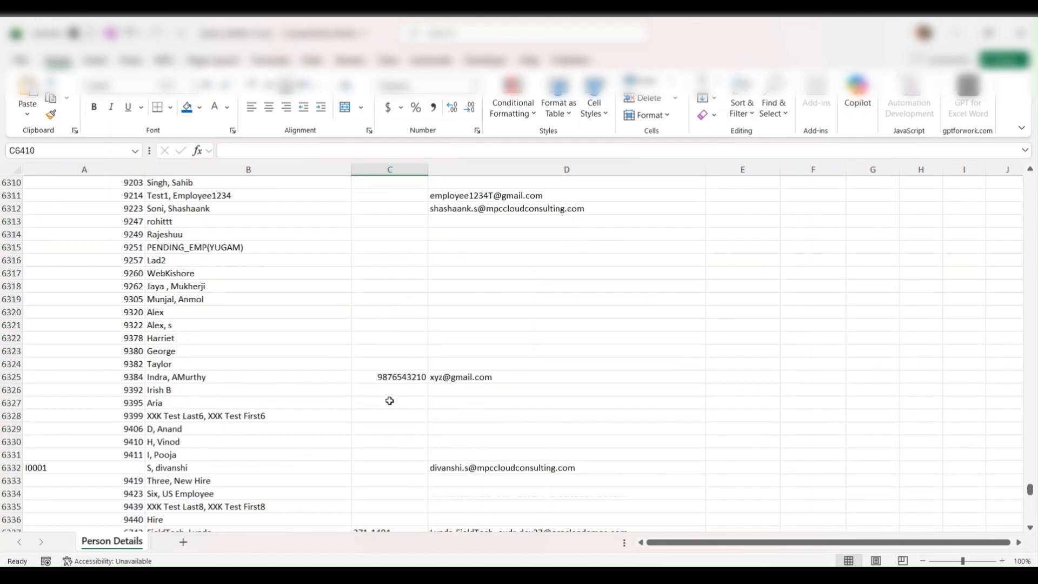
pyautogui.scroll(20, 389, 401)
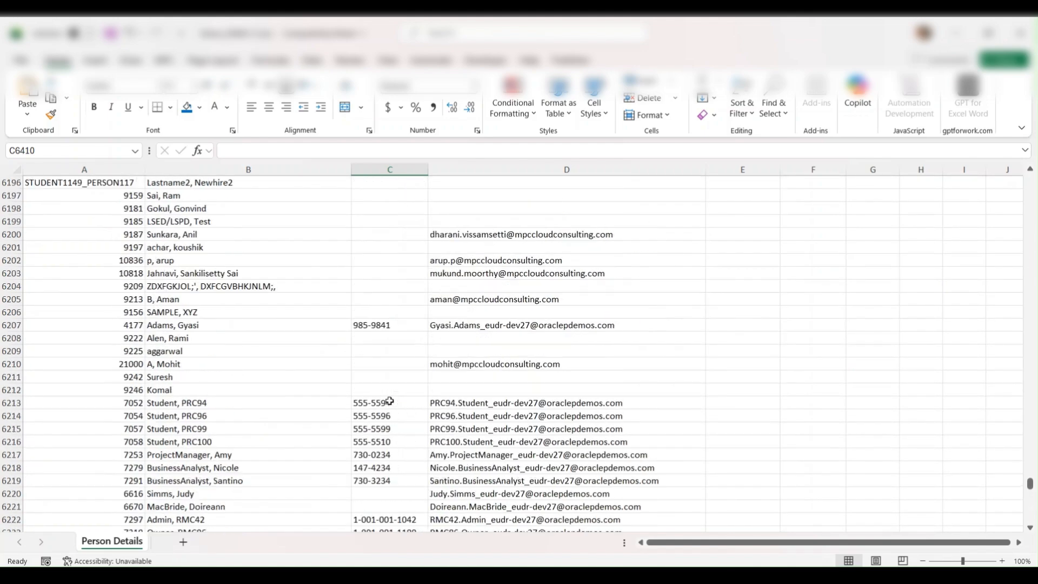
pyautogui.scroll(20, 389, 400)
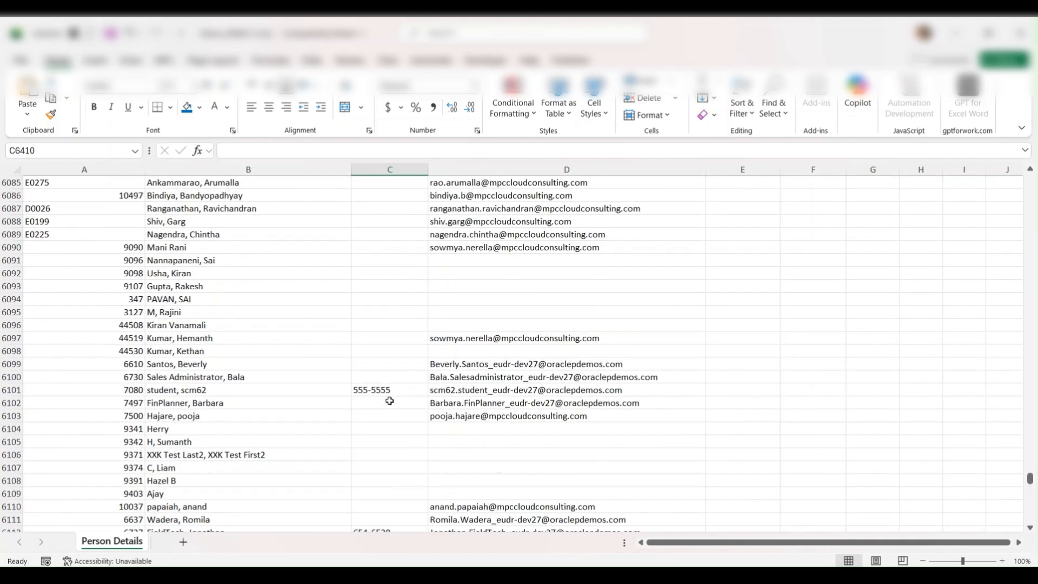
pyautogui.scroll(10, 389, 400)
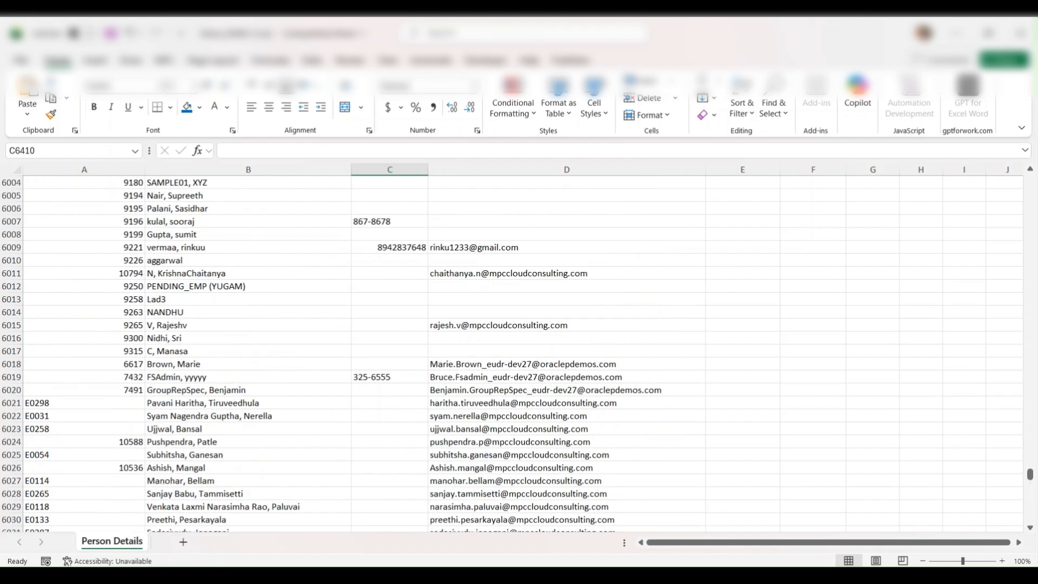
pyautogui.moveTo(1030, 474); pyautogui.dragTo(1031, 178)
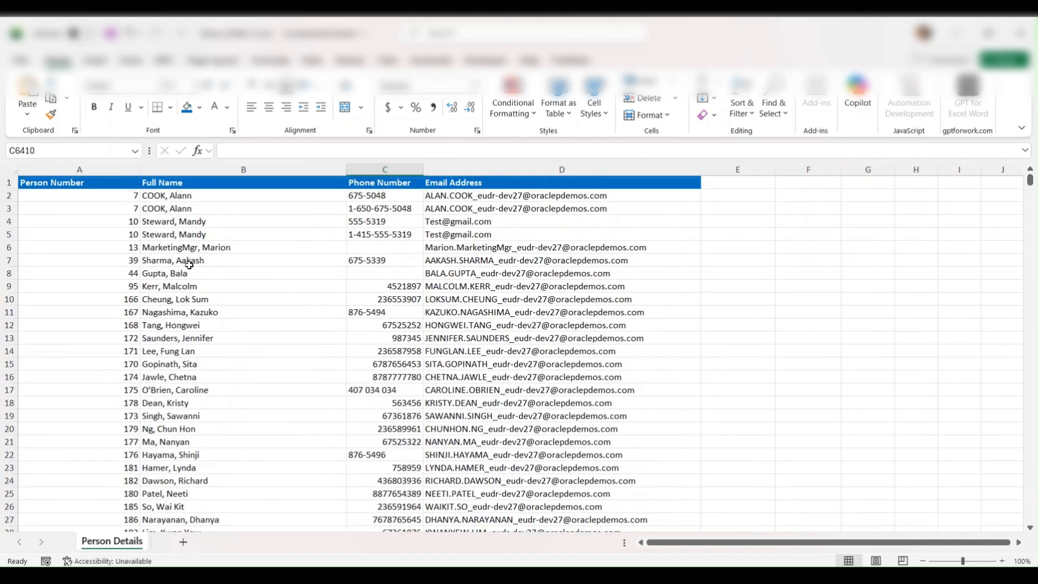